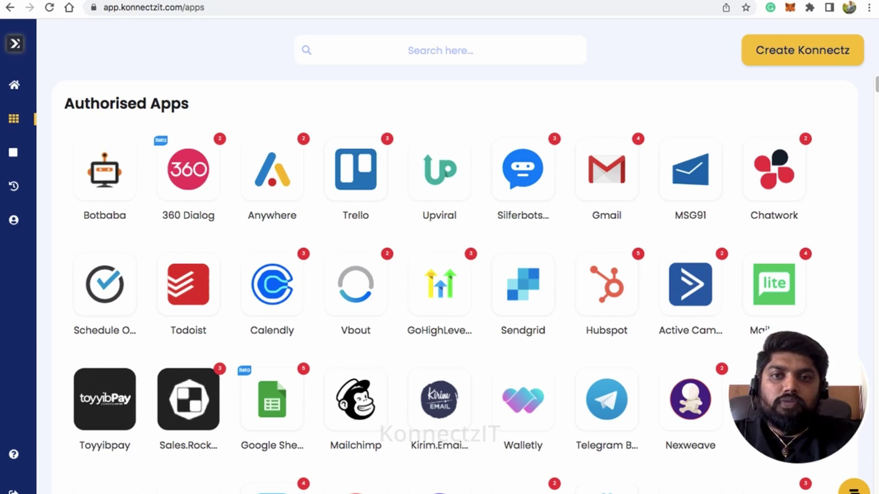
# Step: Filter the apps by 'google' and begin adding another Google Form account
pyautogui.write('google')
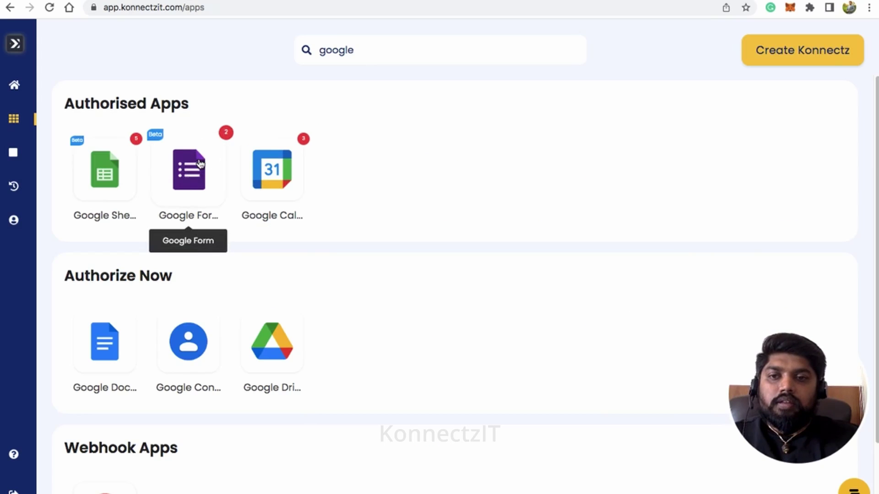
pyautogui.click(200, 163)
pyautogui.click(316, 190)
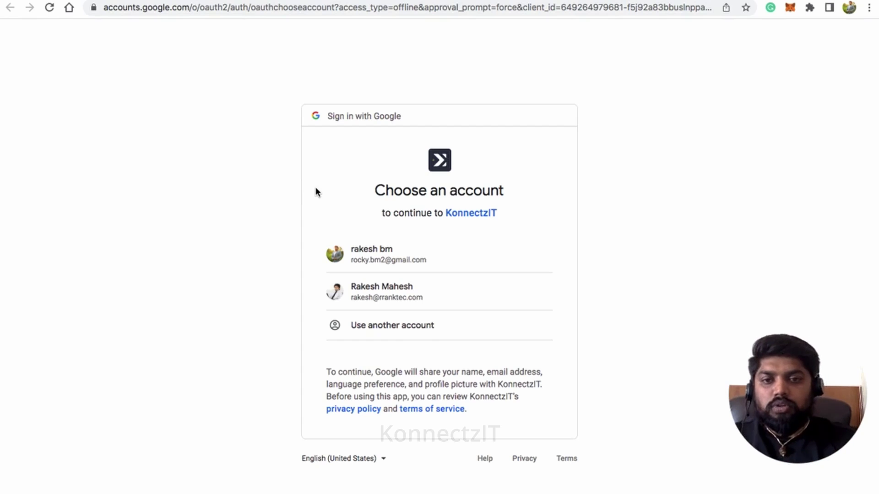
# Step: Choose the Google account in the account chooser to authorise the Google Form connection
pyautogui.click(432, 264)
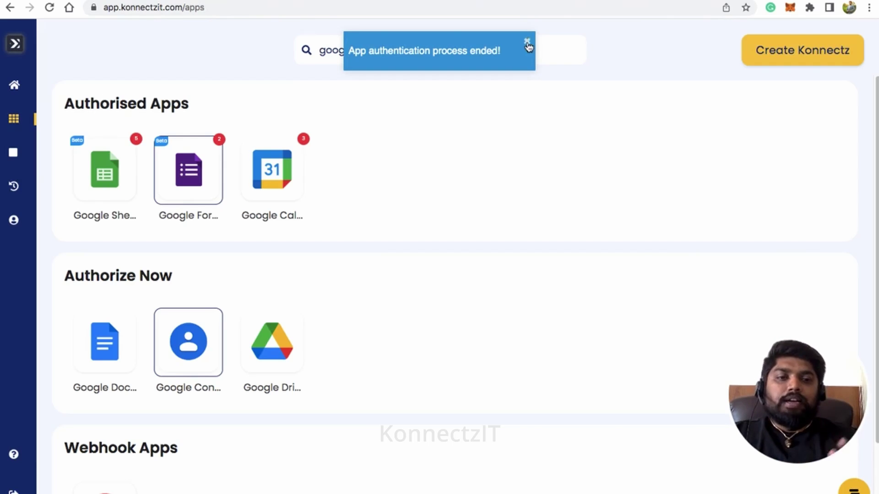
# Step: Search apps for 'pdf' and start adding a Pdfmonkey account at its API key prompt
pyautogui.click(527, 42)
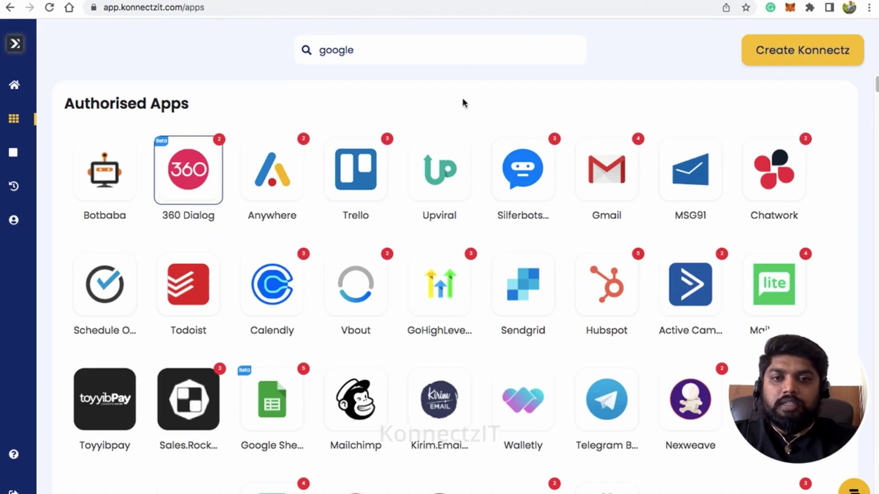
pyautogui.doubleClick(347, 49)
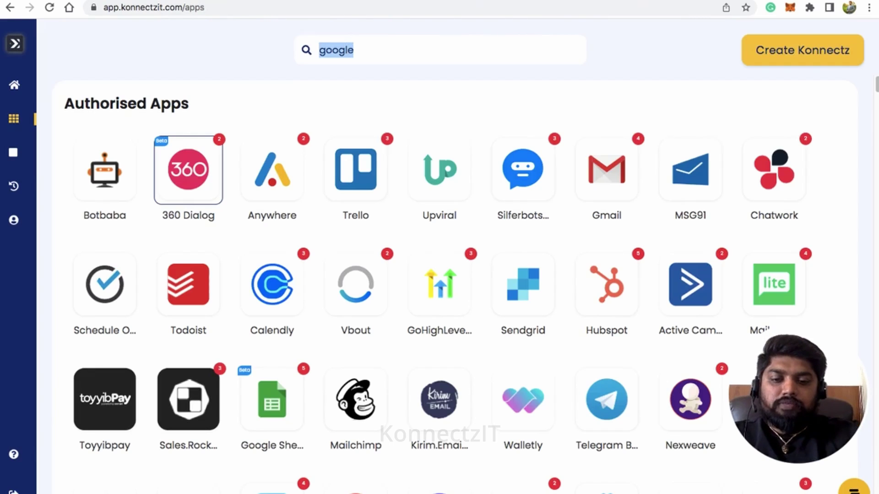
pyautogui.write('pdf')
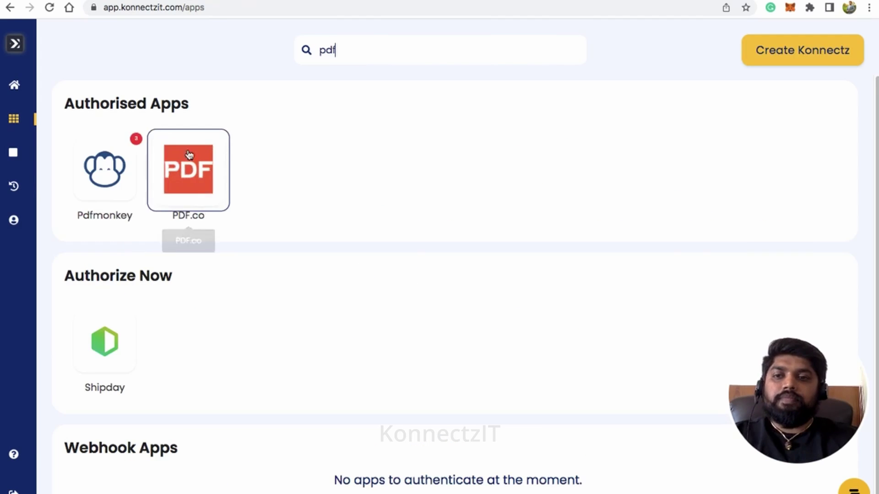
pyautogui.click(111, 174)
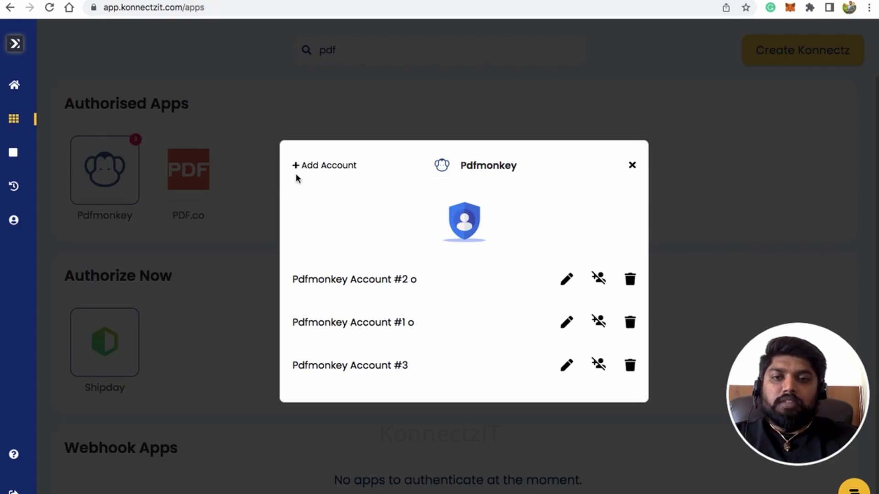
pyautogui.click(310, 169)
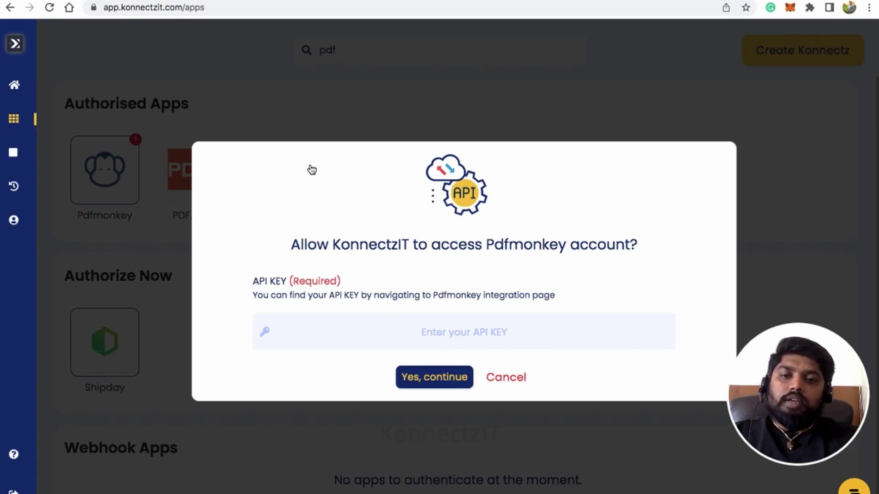
pyautogui.click(316, 343)
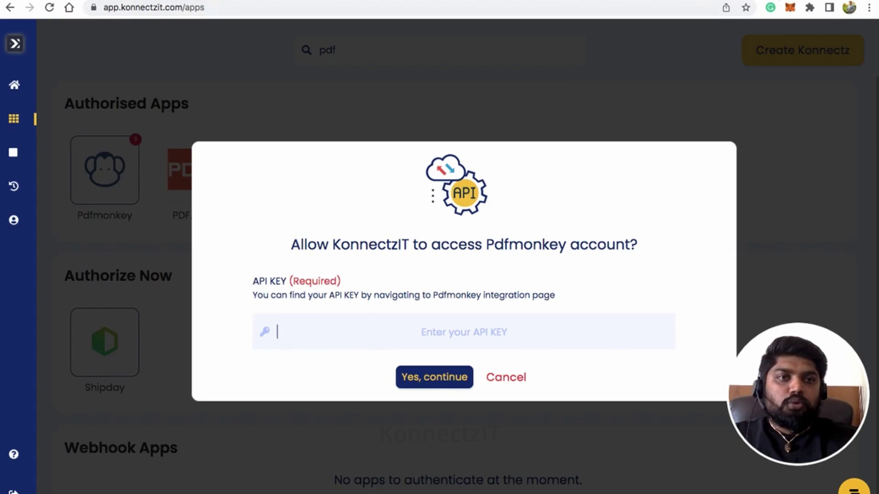
pyautogui.hotkey('ctrl', 'Tab')
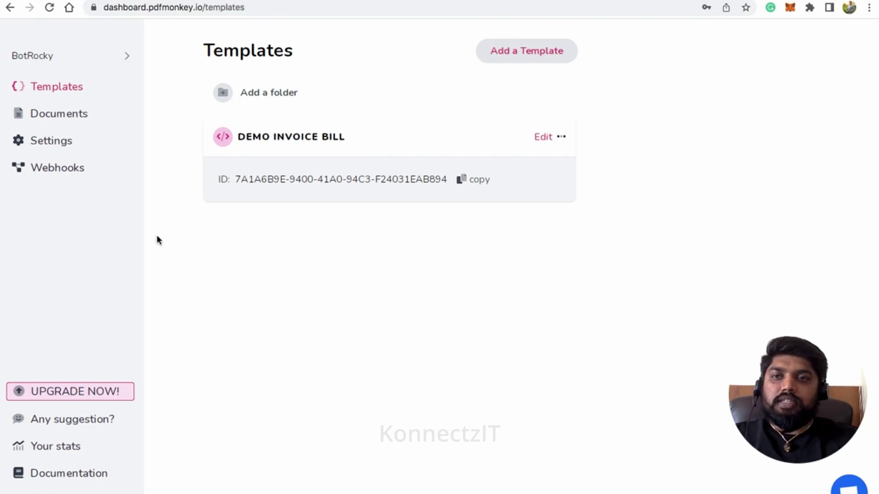
# Step: Reveal and copy the API secret key from PDFMonkey's My account page
pyautogui.click(77, 59)
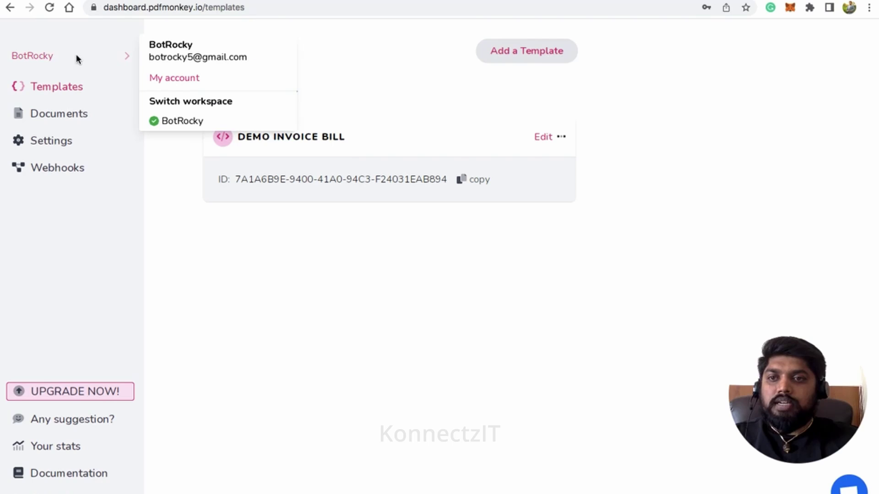
pyautogui.click(163, 81)
pyautogui.click(244, 385)
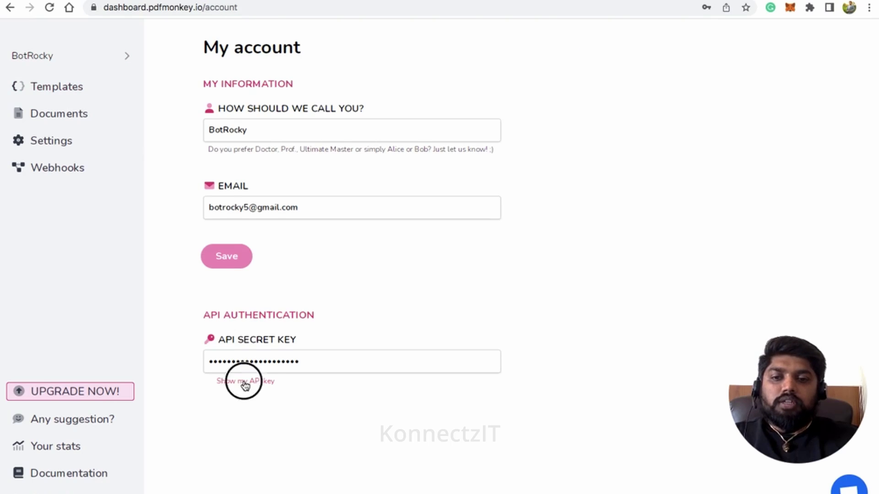
pyautogui.click(265, 362)
pyautogui.doubleClick(266, 361)
pyautogui.hotkey('ctrl', 'c')
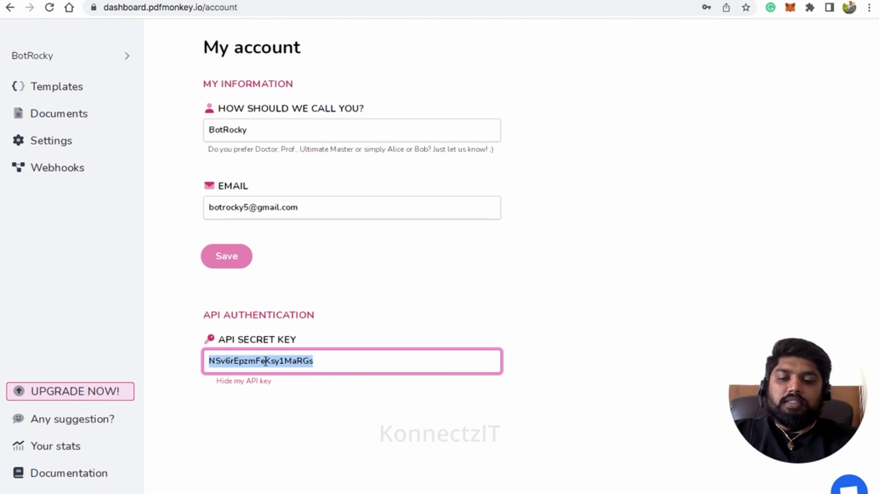
pyautogui.click(43, 54)
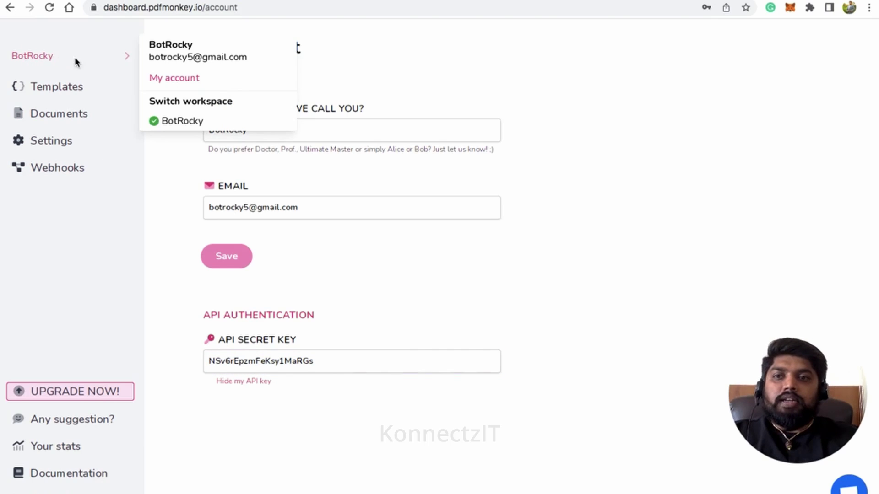
pyautogui.click(48, 88)
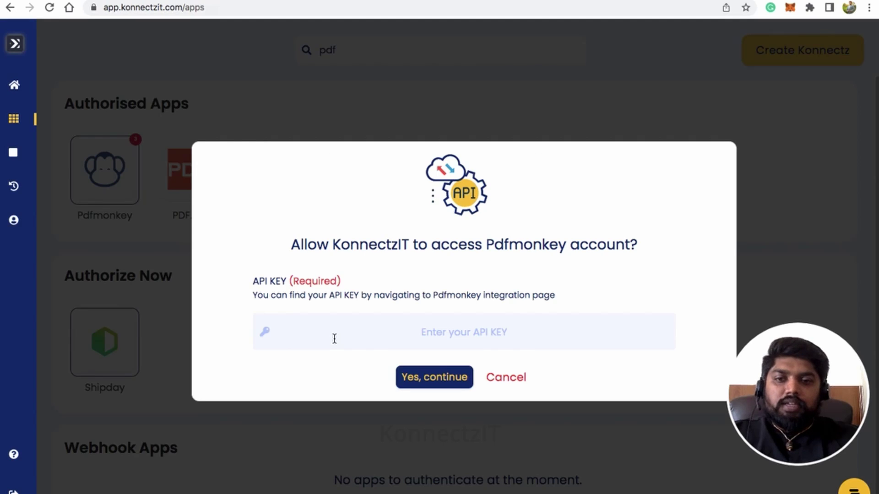
# Step: Paste the copied key to authorise Pdfmonkey, then search the apps for 'whats'
pyautogui.hotkey('ctrl', 'v')
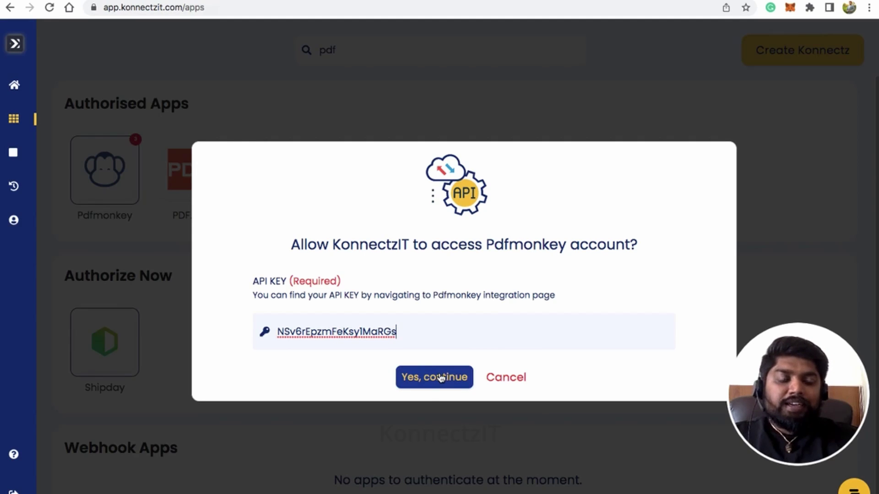
pyautogui.click(491, 382)
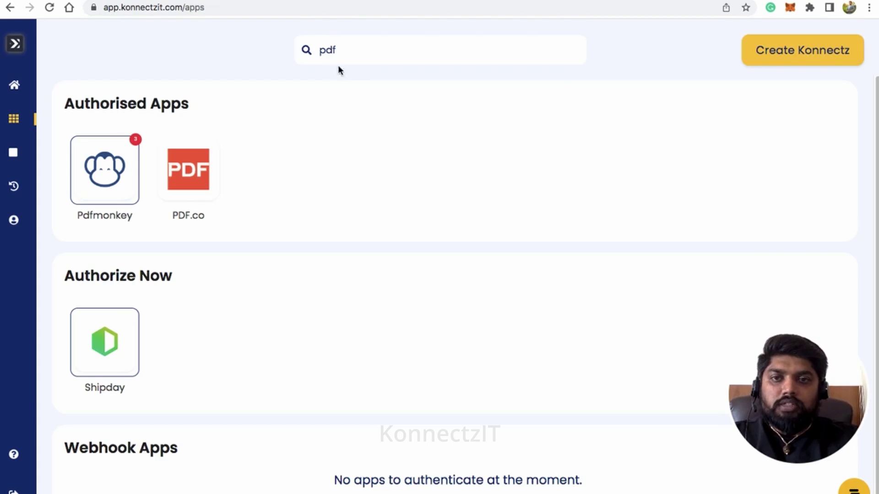
pyautogui.doubleClick(326, 52)
pyautogui.write('wha')
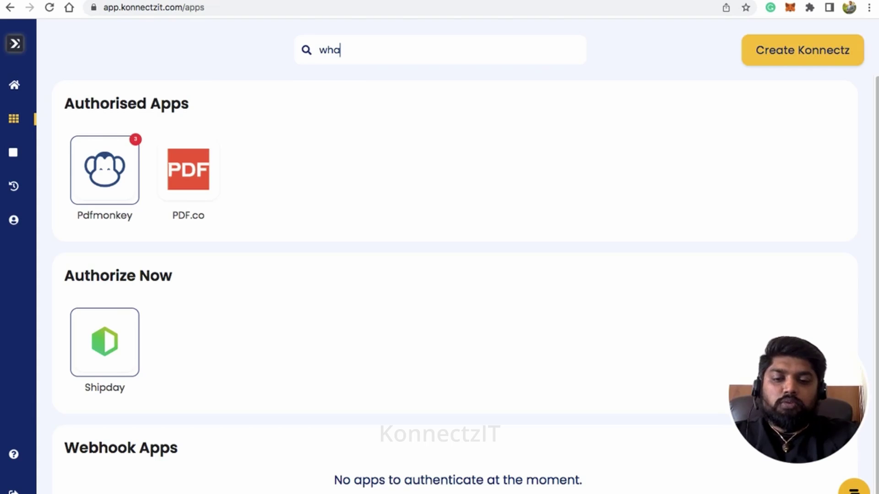
pyautogui.write('ts')
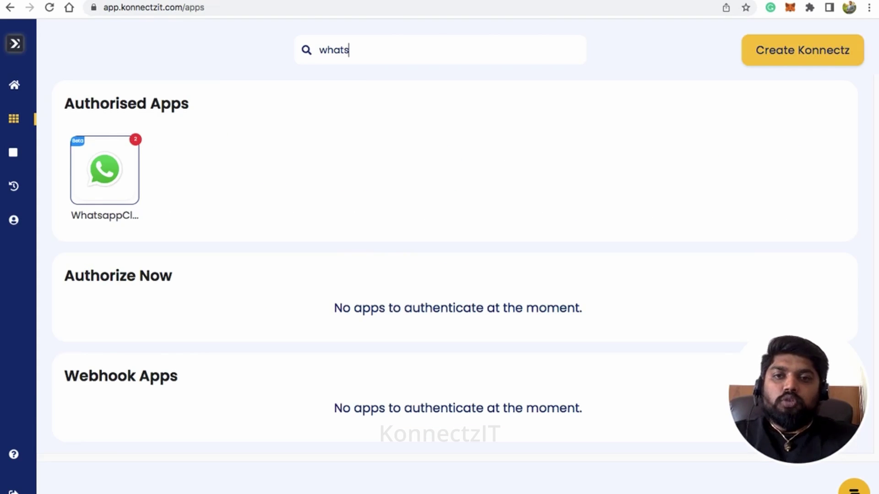
# Step: Start adding a WhatsappCloudApi account and bring up Meta's WhatsApp Getting started page
pyautogui.click(117, 173)
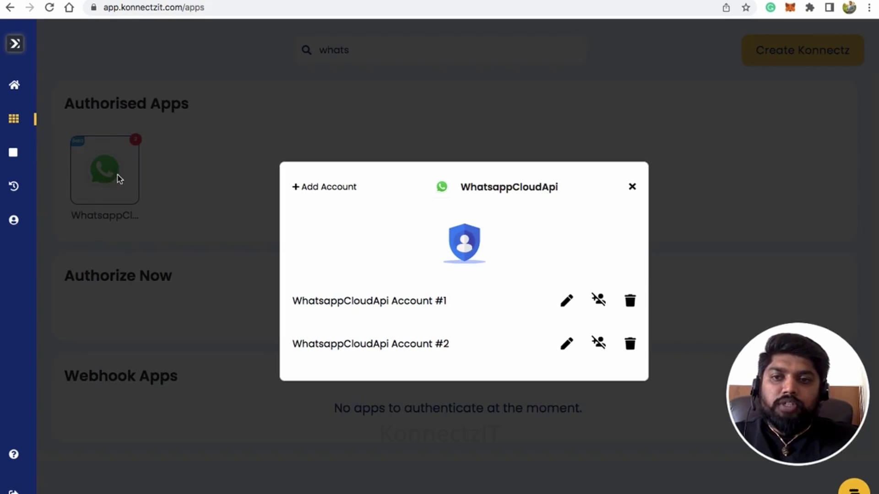
pyautogui.click(326, 188)
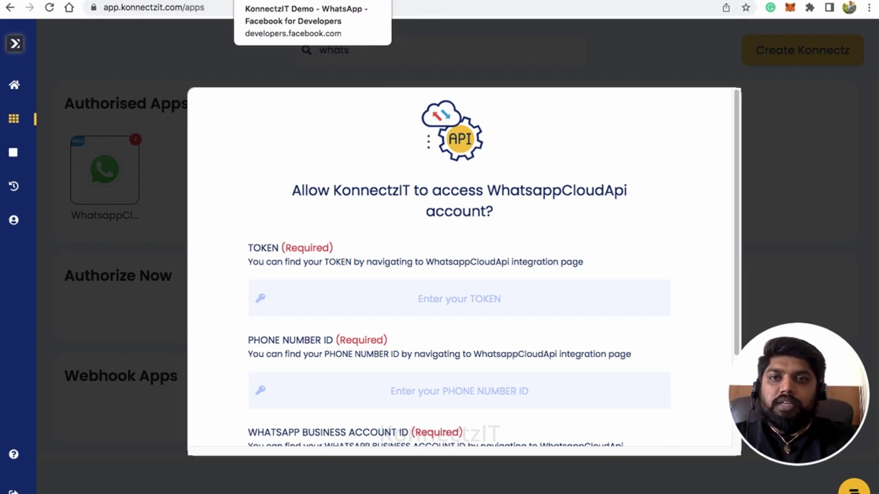
pyautogui.click(275, 1)
pyautogui.scroll(5, 441, 204)
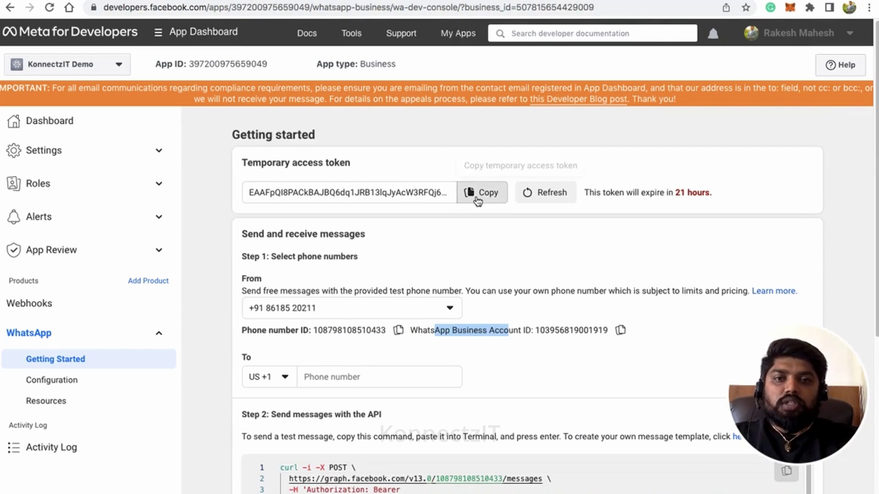
# Step: Copy the temporary access token from Meta into the WhatsappCloudApi TOKEN field
pyautogui.click(479, 195)
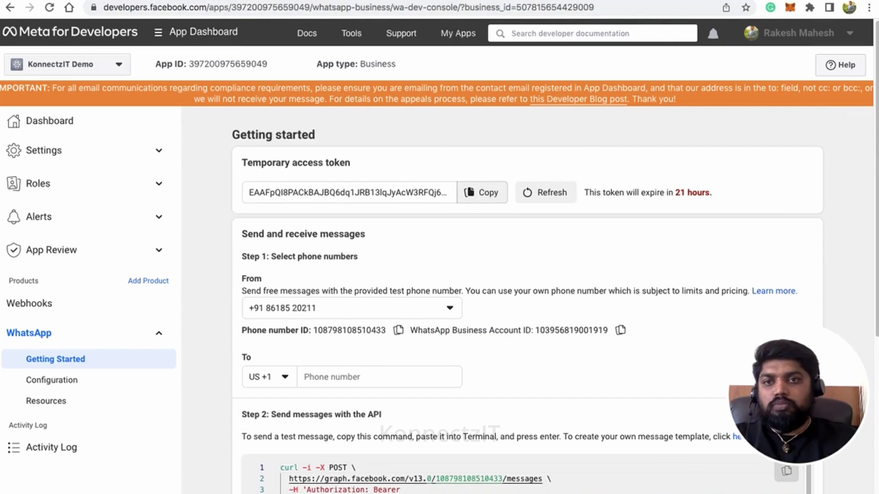
pyautogui.click(225, 1)
pyautogui.click(310, 296)
pyautogui.press('super+v')
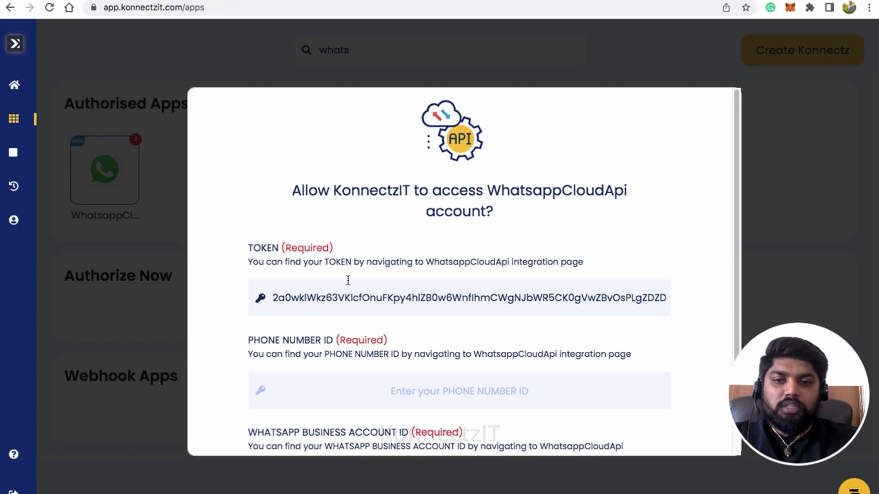
pyautogui.click(347, 390)
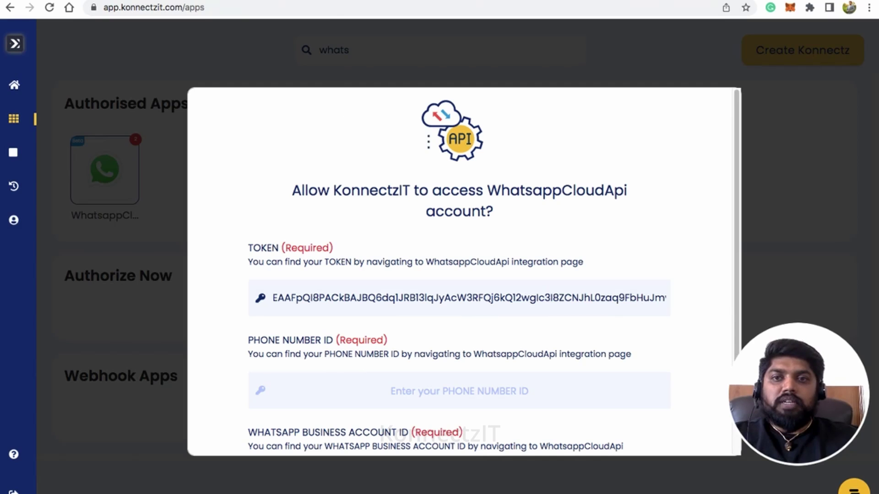
# Step: Copy the phone number ID from Meta into the PHONE NUMBER ID field
pyautogui.click(315, 1)
pyautogui.scroll(-1, 393, 298)
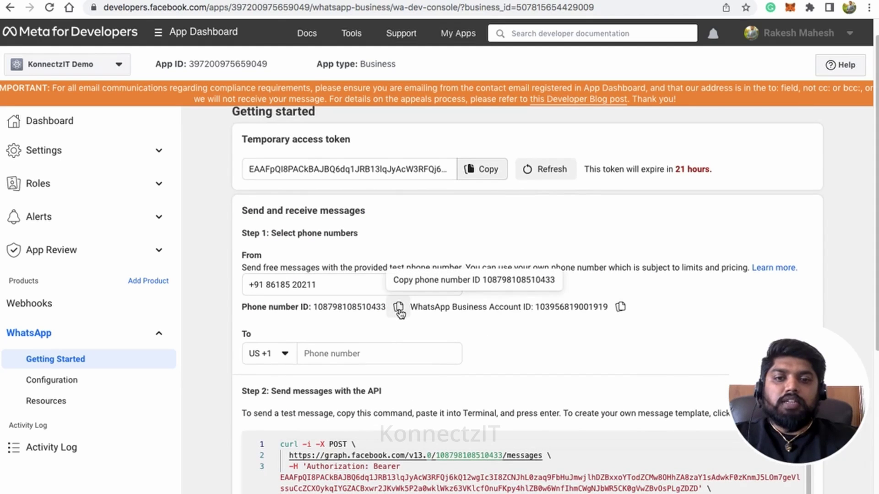
pyautogui.click(399, 309)
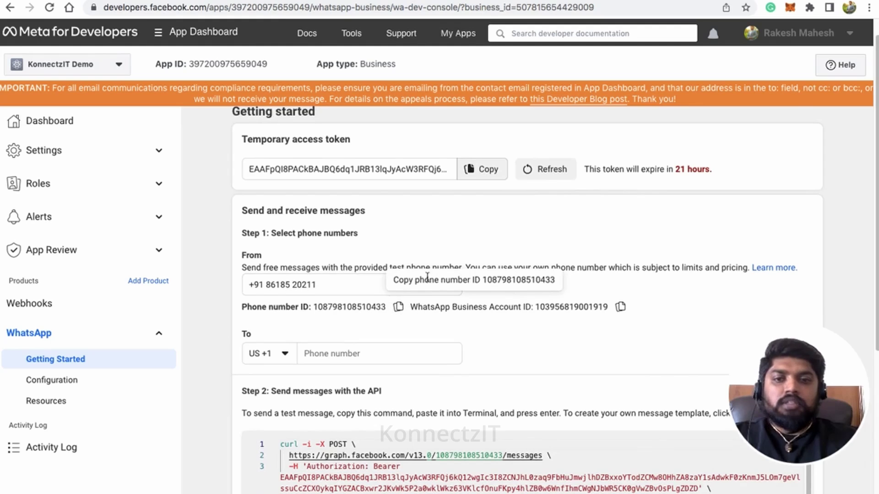
pyautogui.click(244, 1)
pyautogui.click(326, 386)
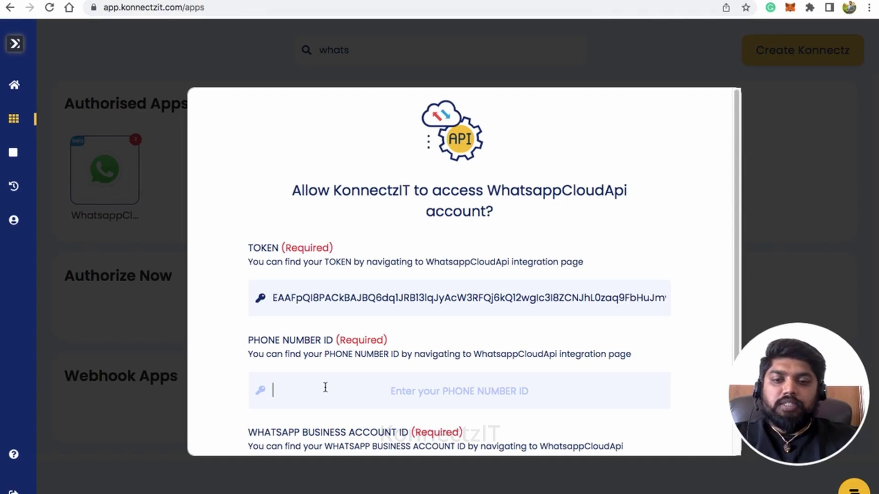
pyautogui.hotkey('ctrl', 'v')
pyautogui.scroll(-3, 348, 380)
# Step: Paste the WhatsApp Business Account ID into its field and confirm the authorisation
pyautogui.click(326, 383)
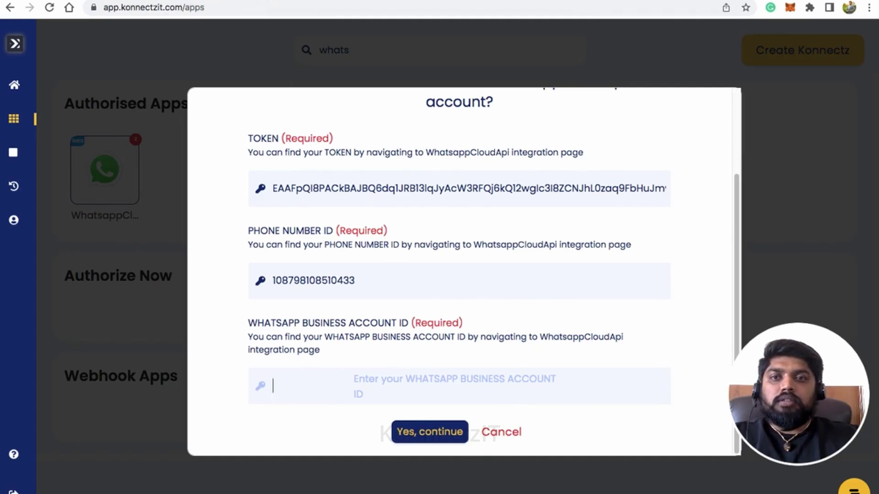
pyautogui.click(327, 2)
pyautogui.click(617, 309)
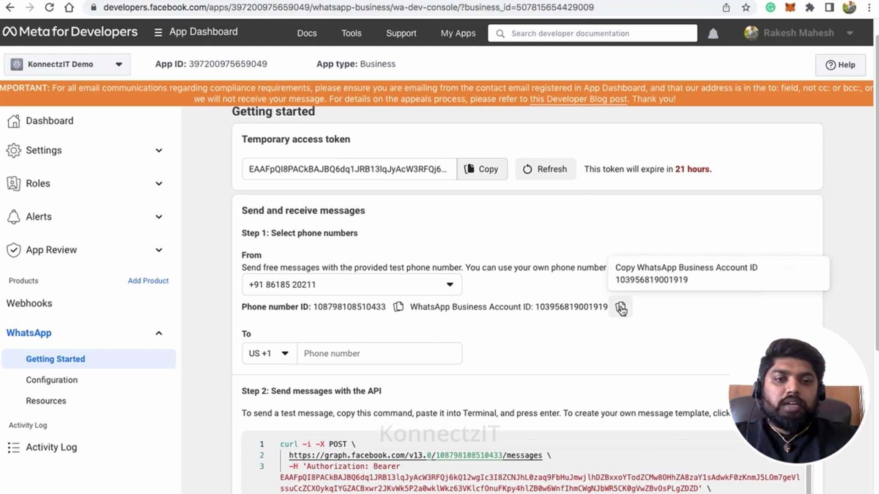
pyautogui.click(229, 1)
pyautogui.click(327, 383)
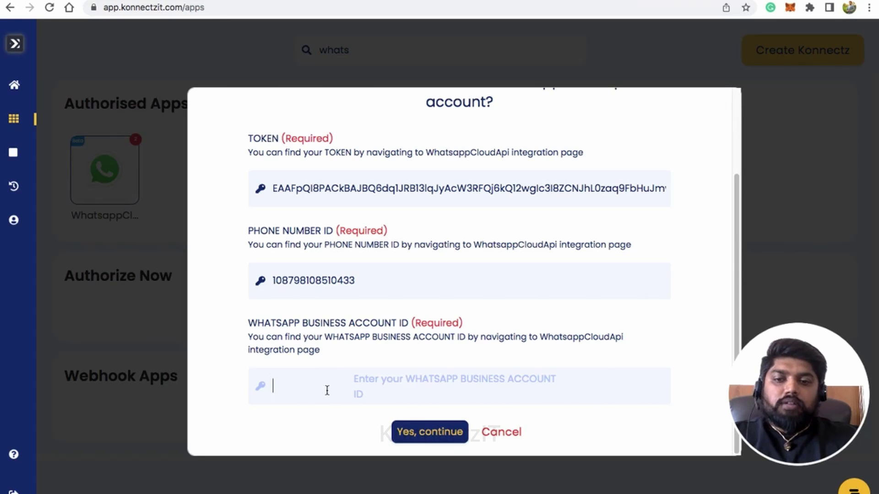
pyautogui.press('super+v')
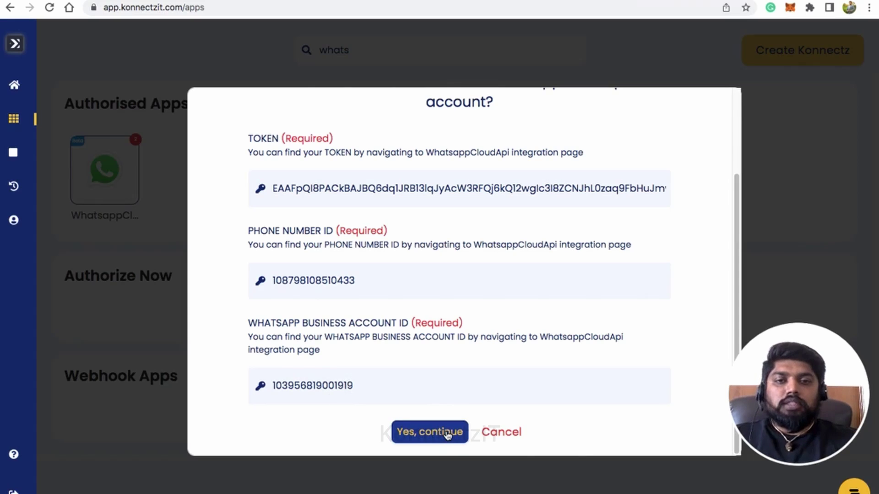
pyautogui.click(447, 432)
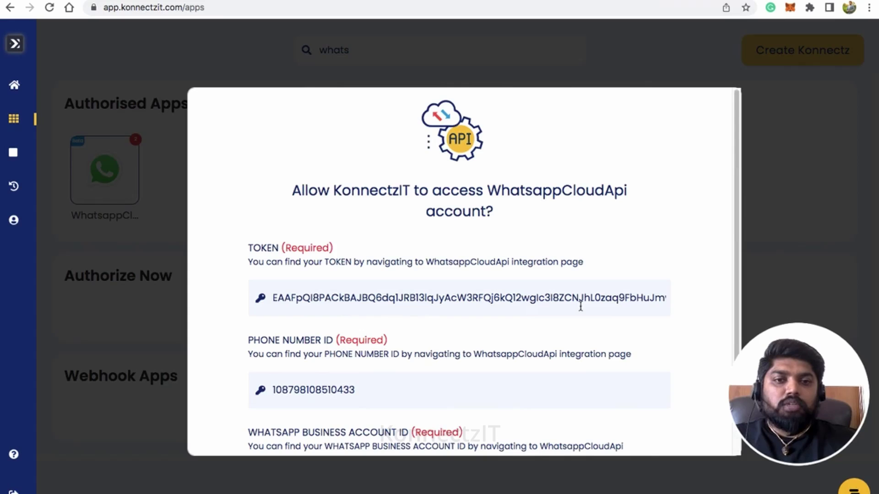
pyautogui.scroll(-3, 580, 302)
pyautogui.click(507, 438)
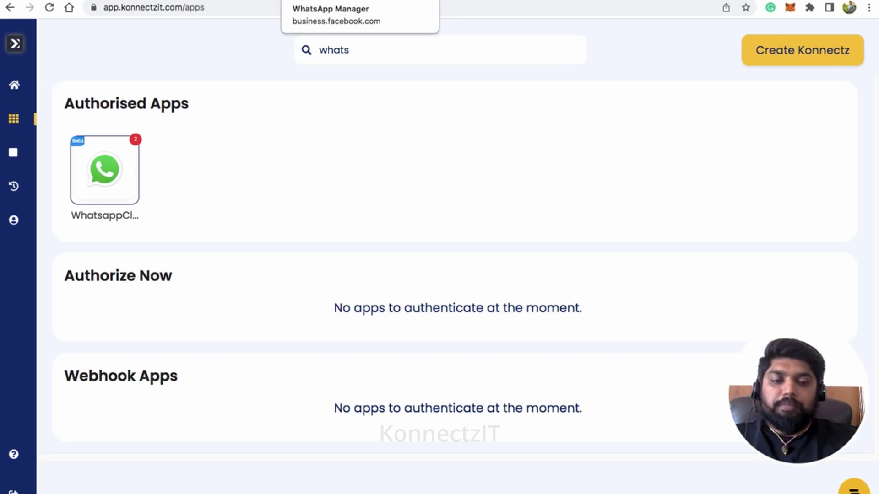
pyautogui.hotkey('ctrl', 'Tab')
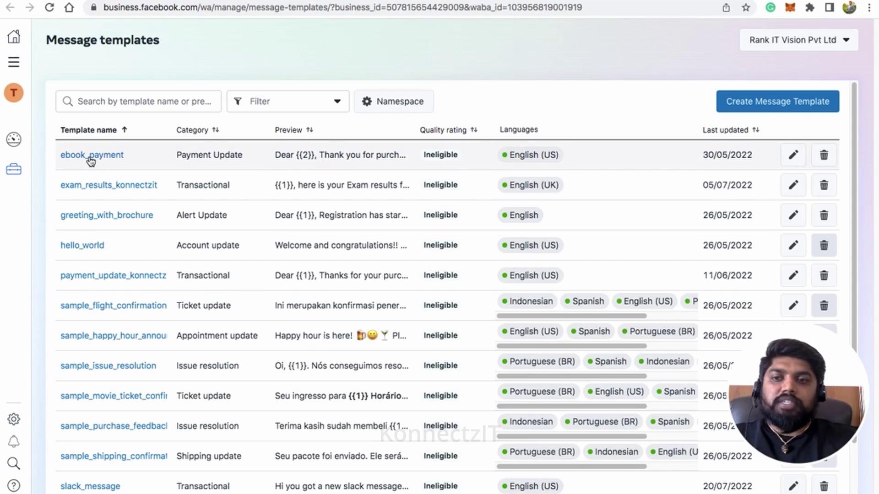
pyautogui.click(91, 158)
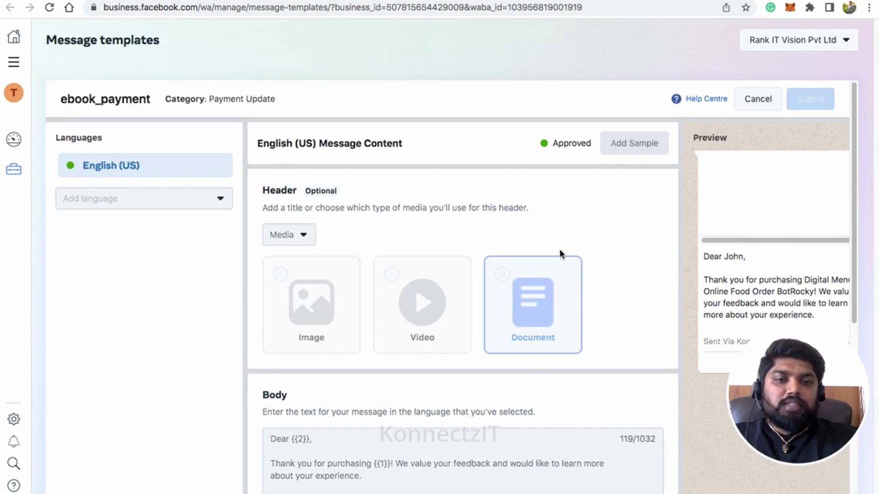
pyautogui.scroll(-2, 556, 251)
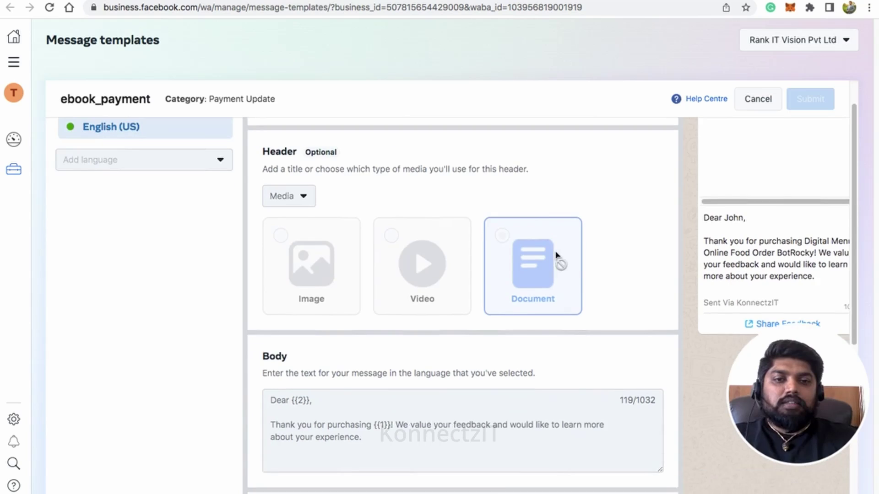
pyautogui.scroll(-1, 333, 380)
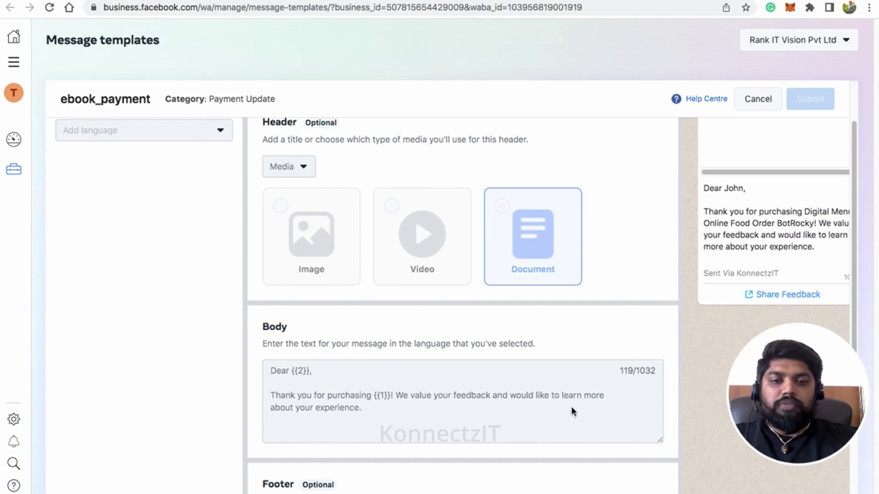
pyautogui.scroll(-3, 405, 389)
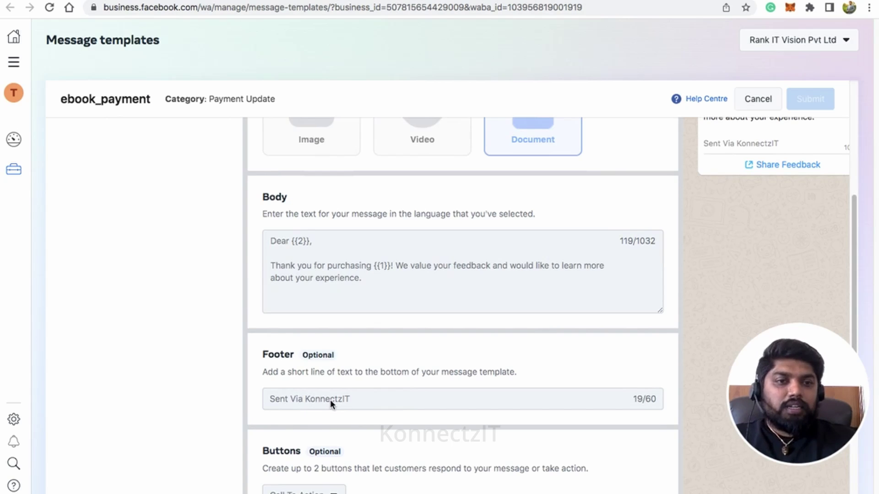
pyautogui.scroll(-5, 330, 400)
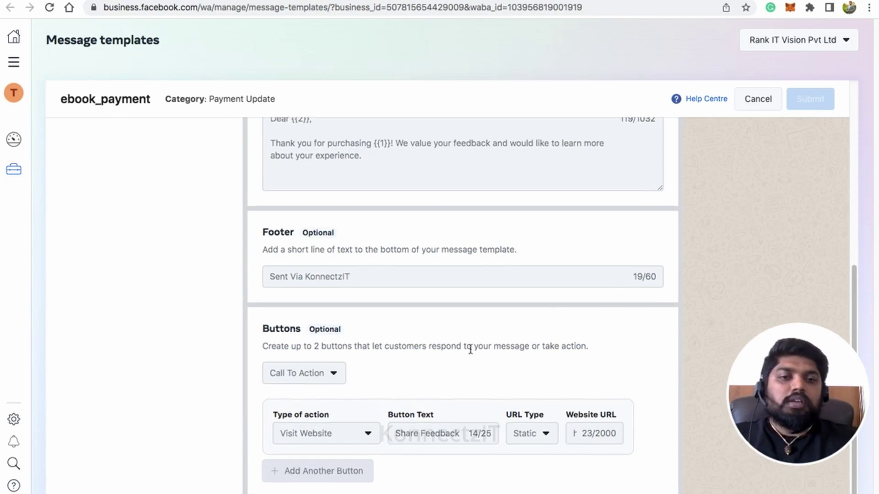
pyautogui.scroll(10, 470, 351)
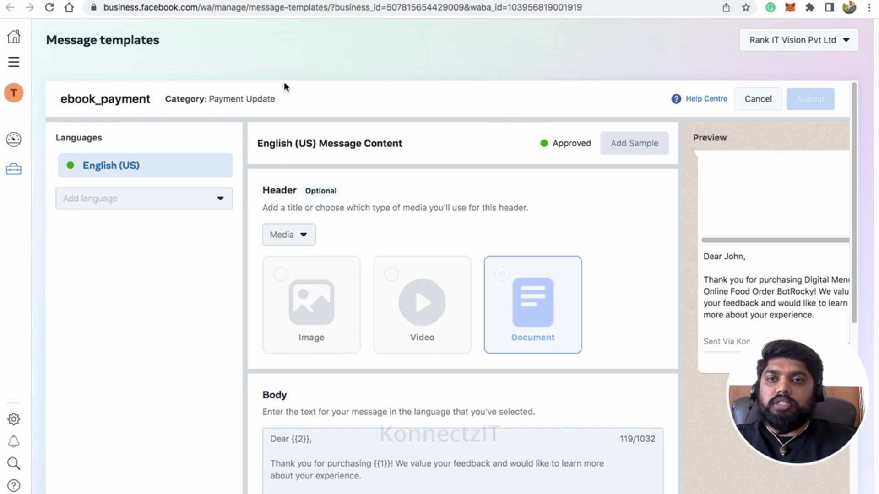
pyautogui.hotkey('ctrl', 'Tab')
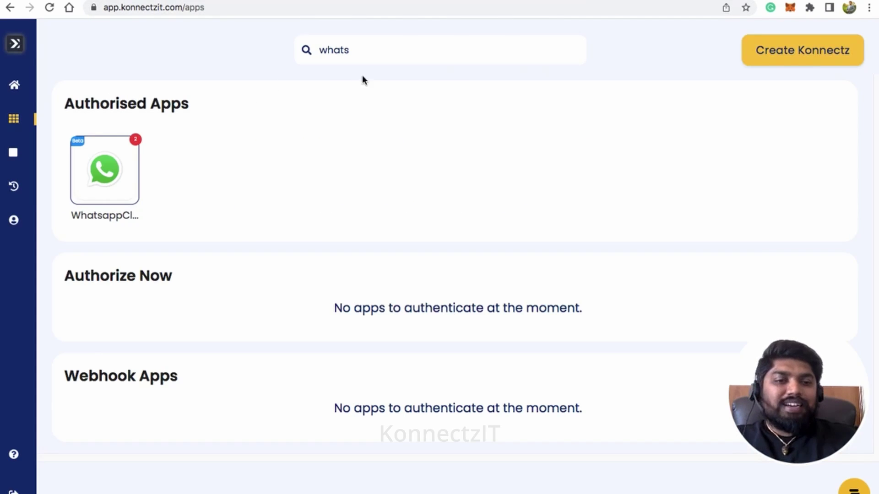
# Step: Create a new konnect and name it 'Send PDF Bill on WhatsApp'
pyautogui.click(786, 56)
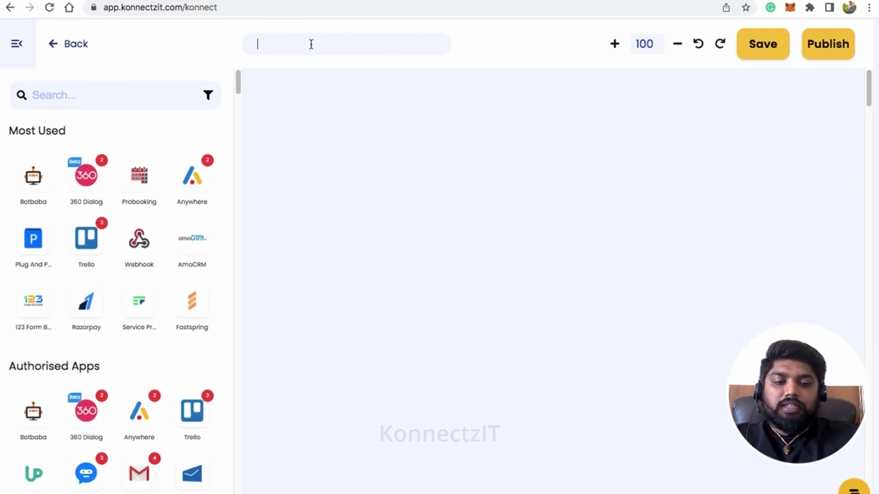
pyautogui.write('S')
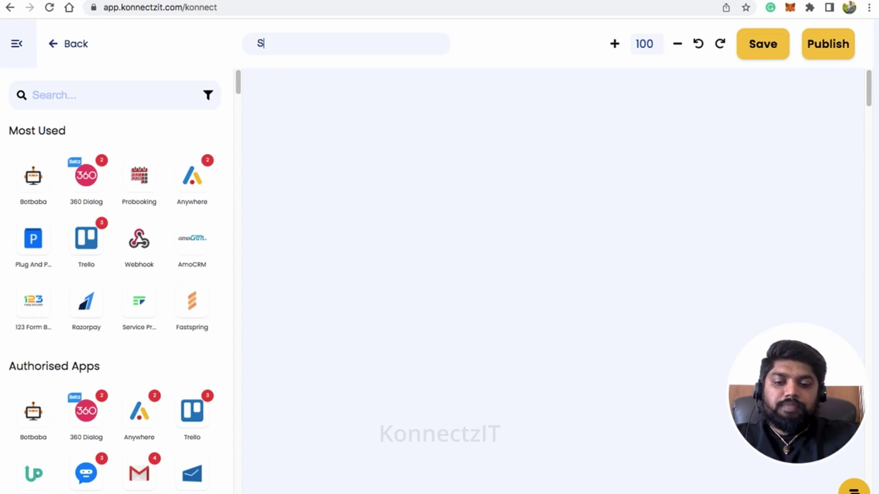
pyautogui.write('end P')
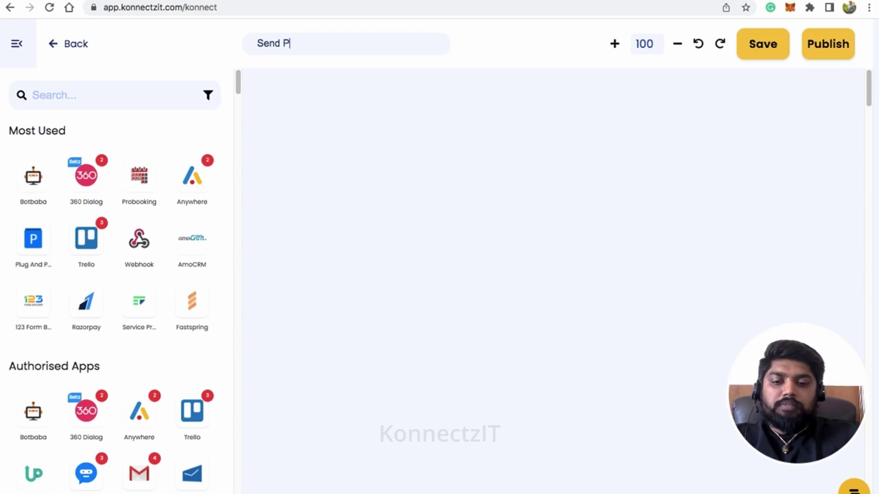
pyautogui.write('DF Bil')
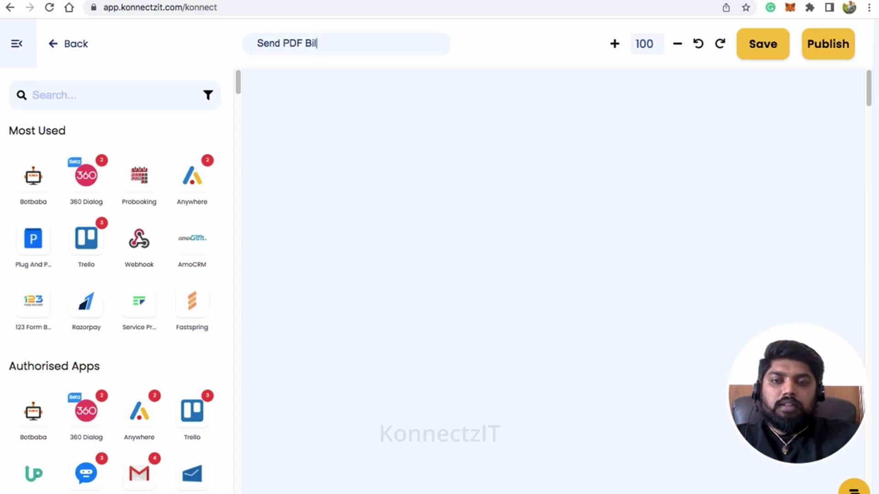
pyautogui.write('l on Wha')
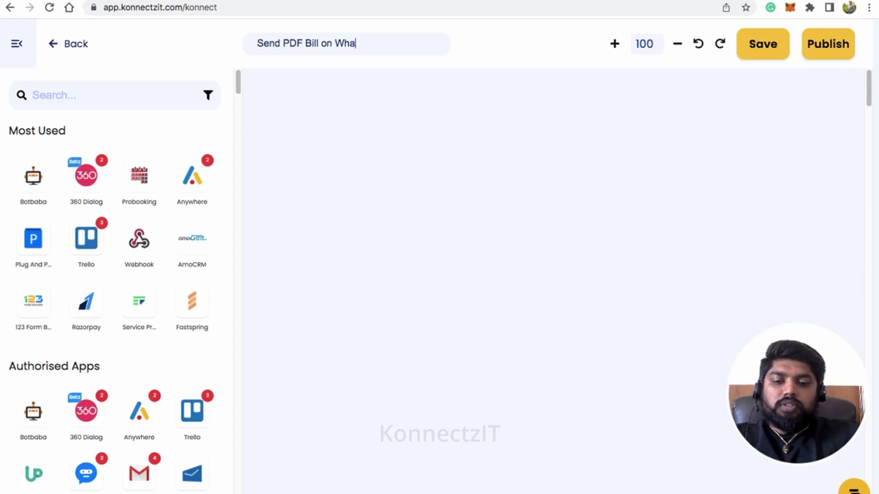
pyautogui.write('tsAPP')
pyautogui.press('BackSpace')
pyautogui.press('BackSpace')
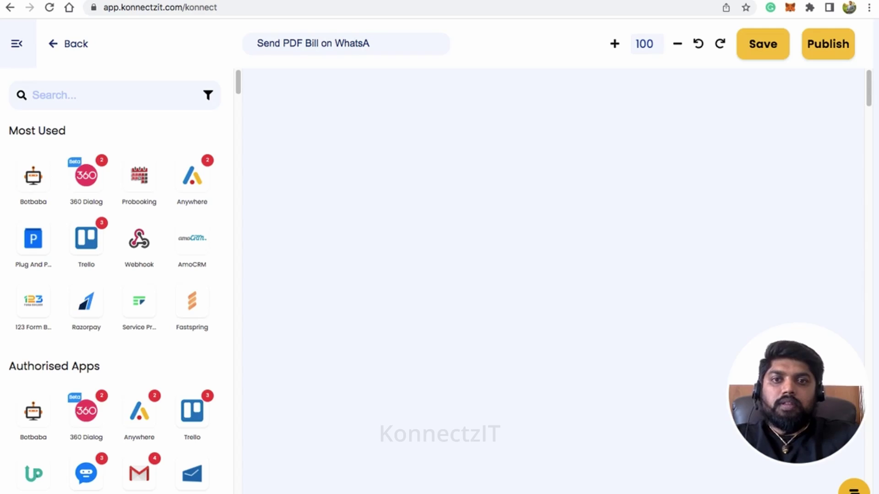
pyautogui.write('pp')
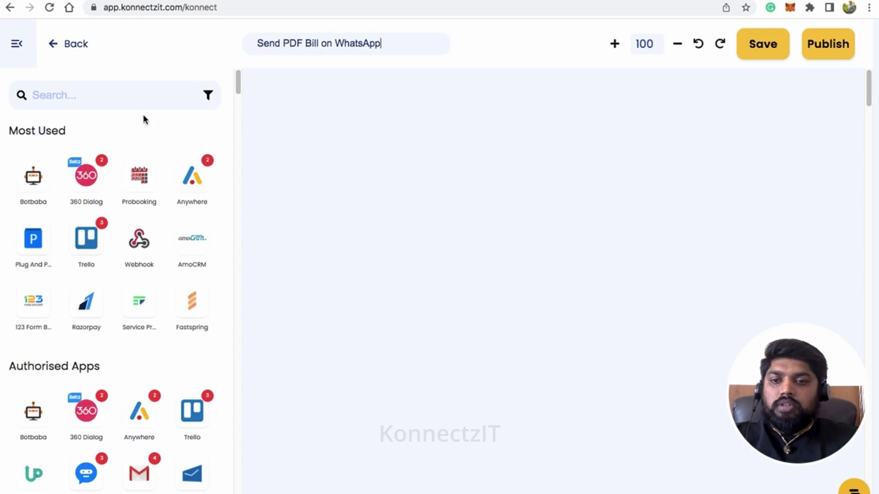
# Step: Search 'google' and place the Google Form app at the canvas's upper left
pyautogui.click(81, 92)
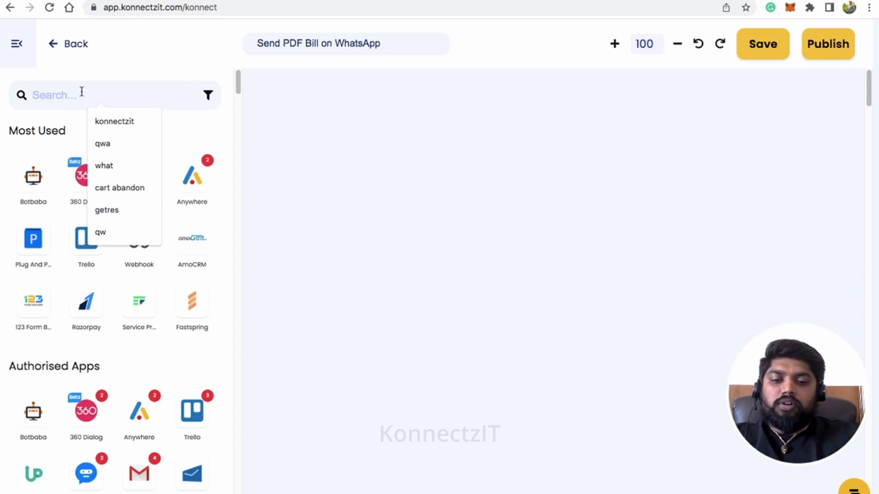
pyautogui.write('googl')
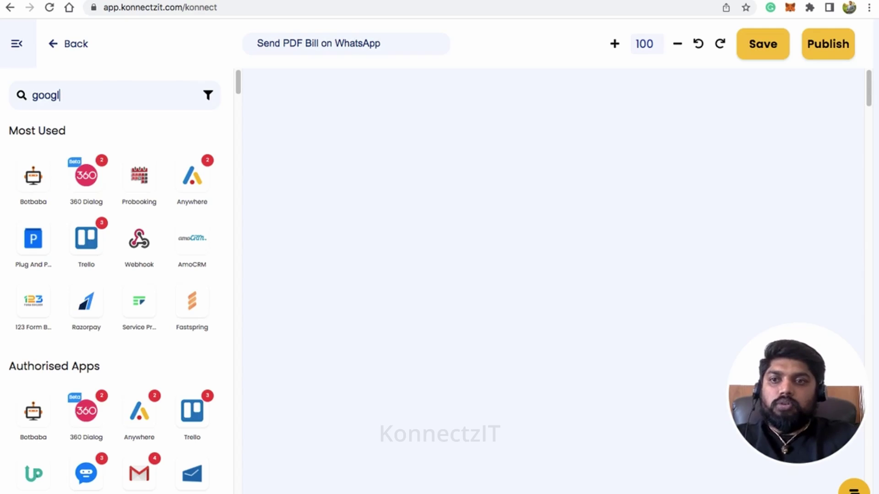
pyautogui.write('e')
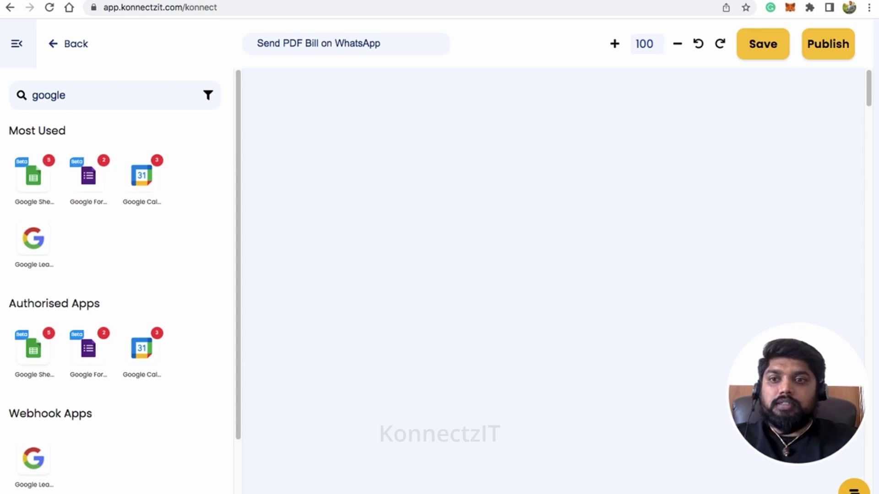
pyautogui.moveTo(88, 176); pyautogui.dragTo(304, 134)
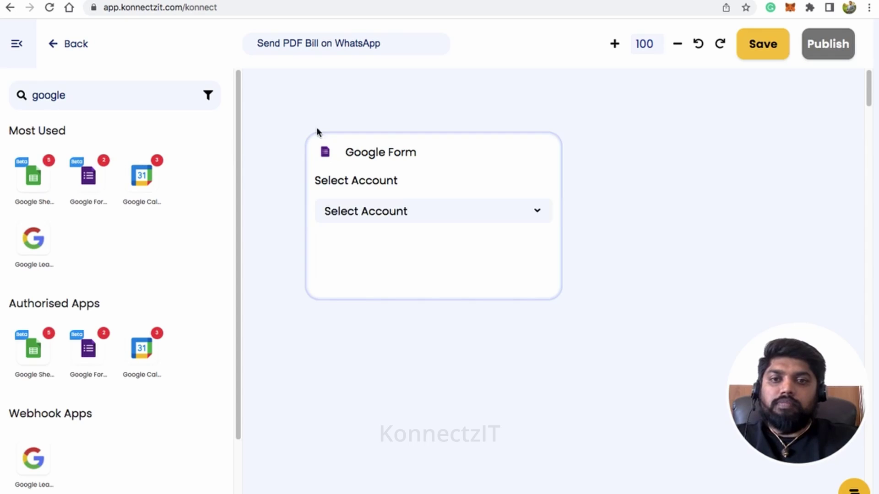
pyautogui.click(16, 44)
pyautogui.moveTo(426, 173); pyautogui.dragTo(187, 124)
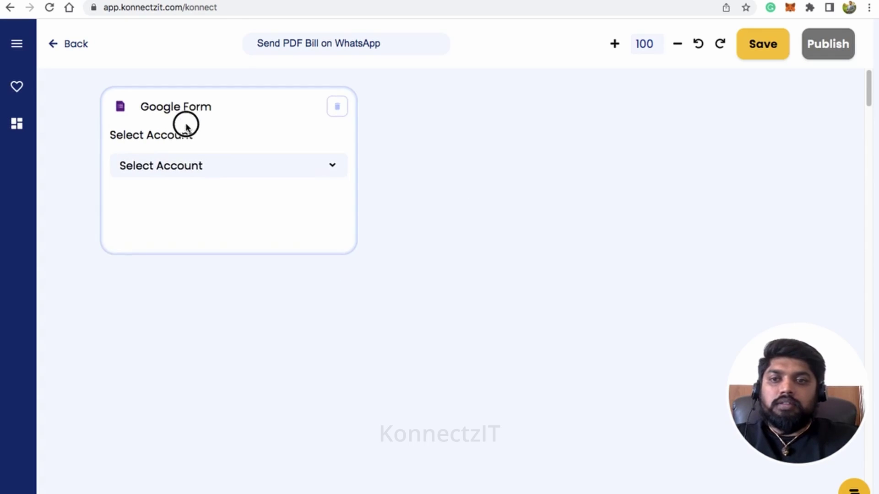
# Step: Set the Google Form node to Account #2 with the New Response In Spreadsheet trigger
pyautogui.click(198, 167)
pyautogui.click(215, 245)
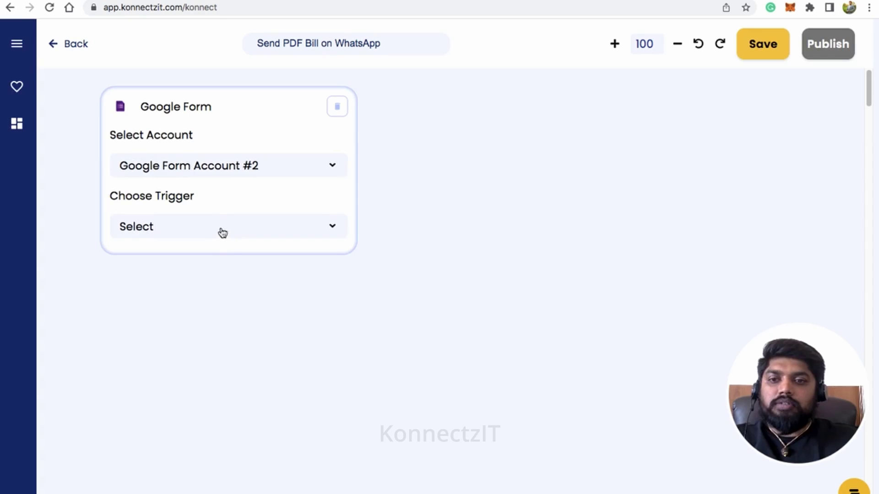
pyautogui.click(237, 231)
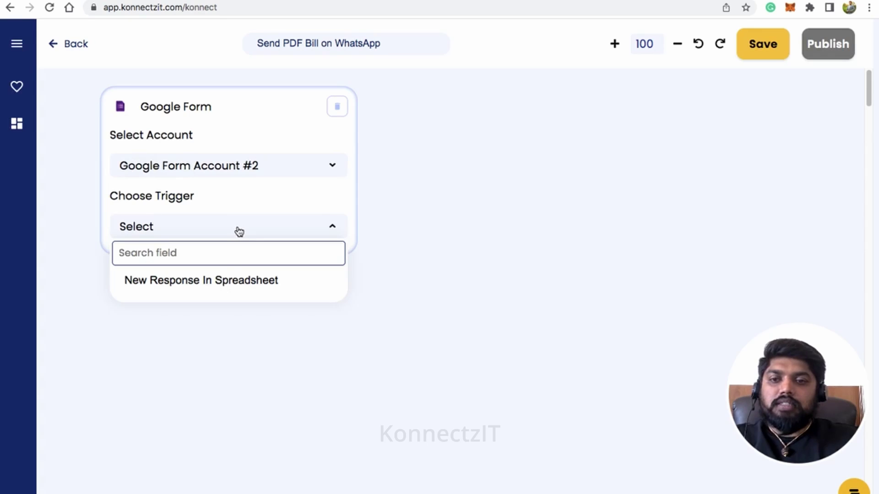
pyautogui.click(217, 282)
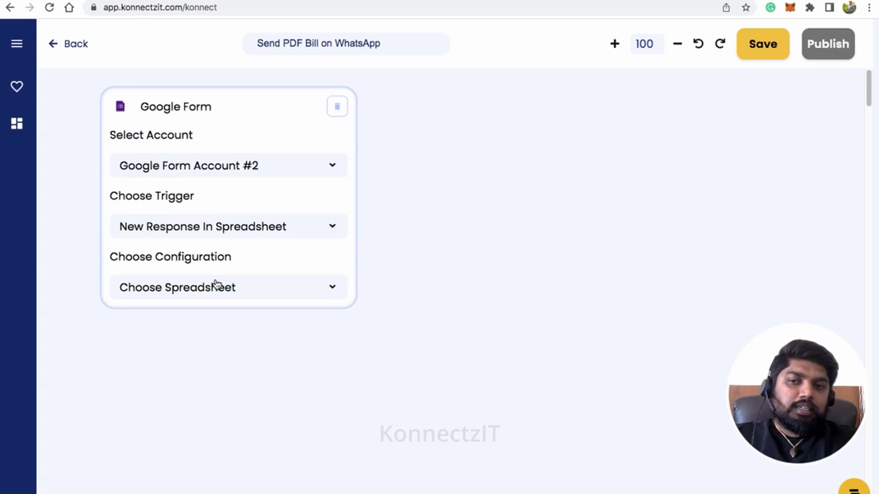
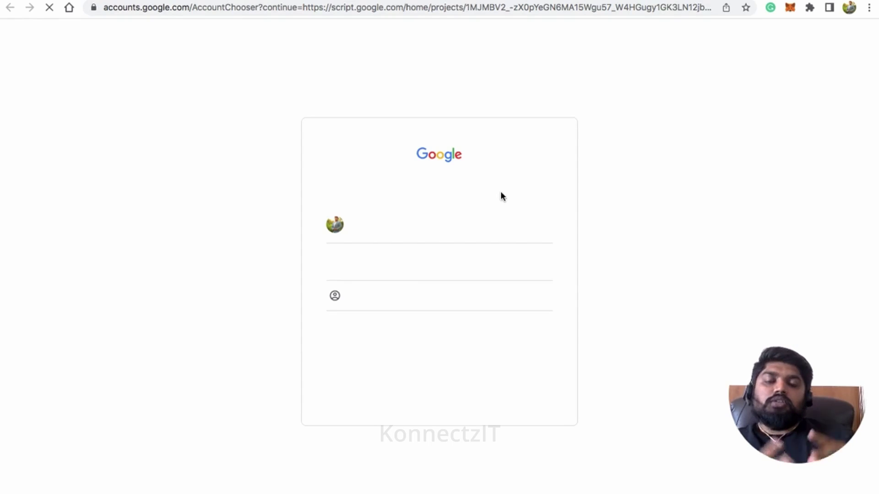
# Step: Save an onChange trigger firing On form submit with immediate failure notifications
pyautogui.click(401, 229)
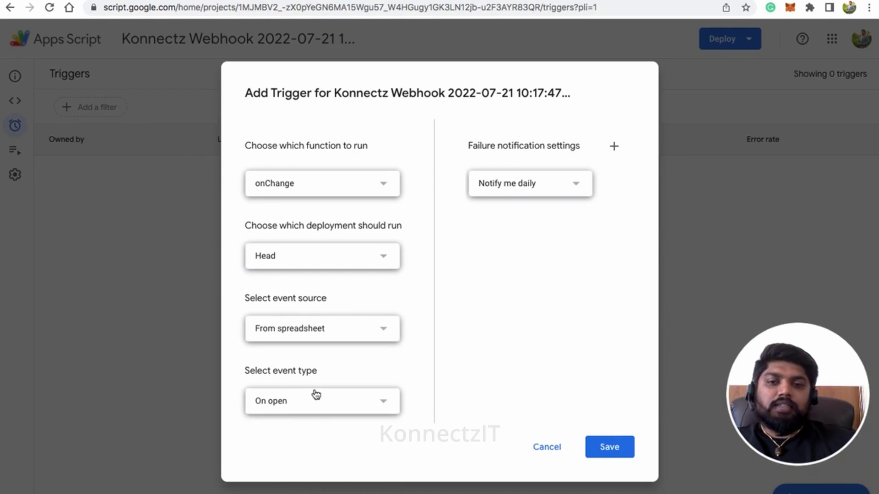
pyautogui.click(328, 402)
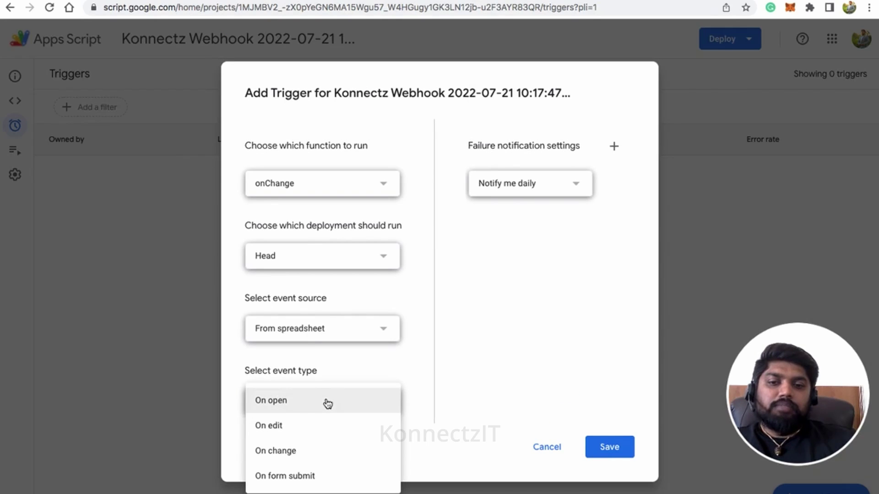
pyautogui.click(294, 475)
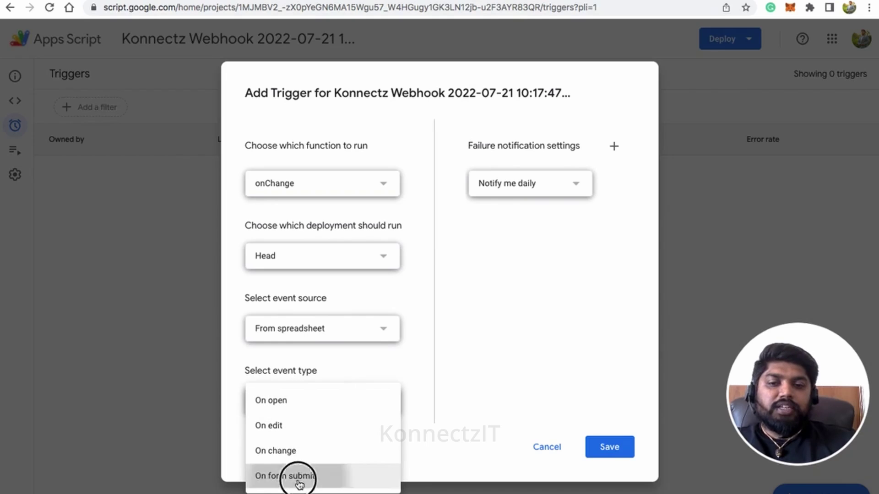
pyautogui.click(497, 187)
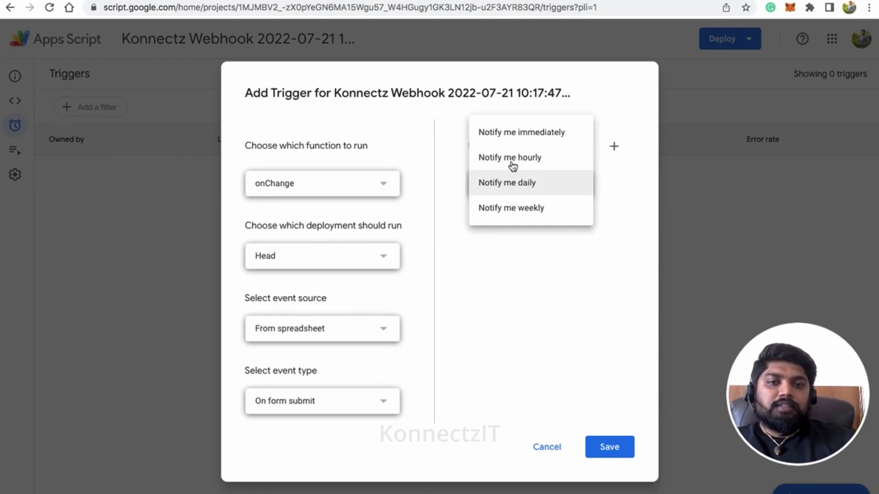
pyautogui.click(512, 138)
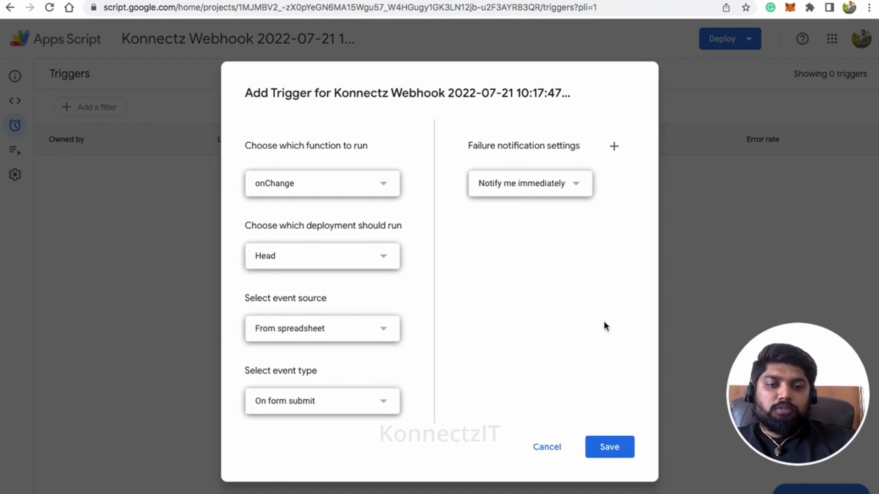
pyautogui.click(616, 449)
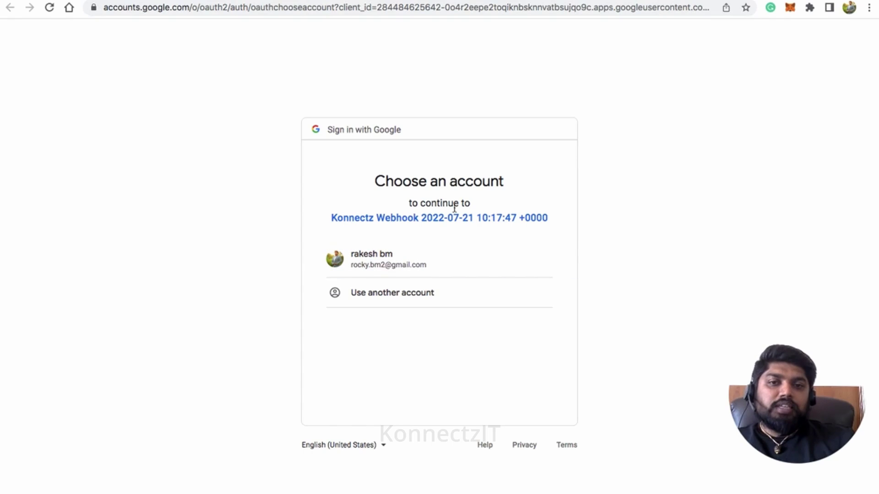
# Step: Authorize the unverified Konnectz Webhook script and allow it access to the Google account
pyautogui.click(408, 259)
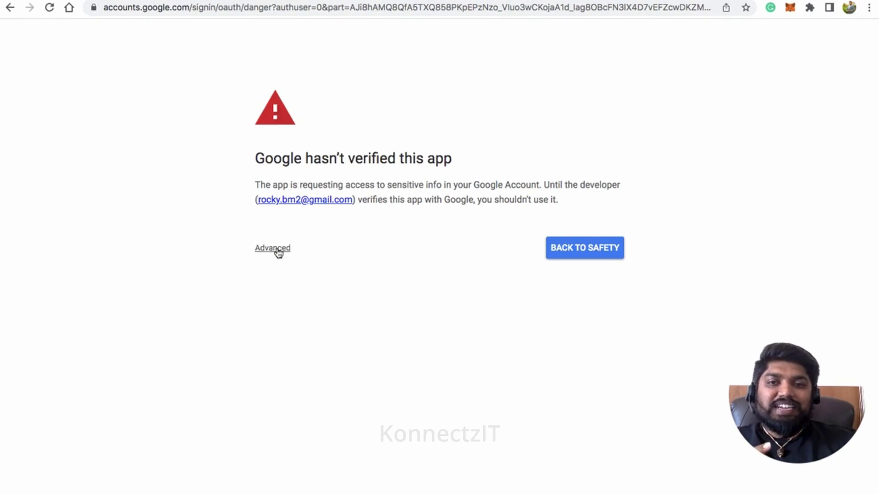
pyautogui.click(277, 249)
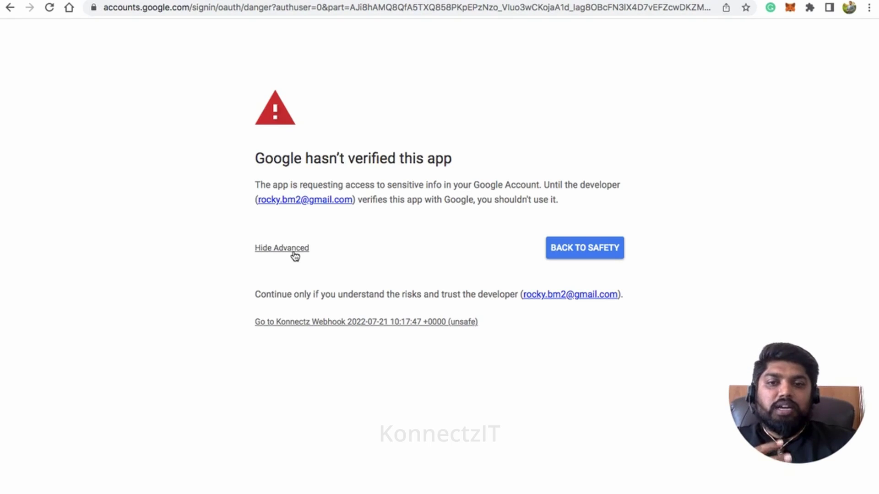
pyautogui.click(348, 323)
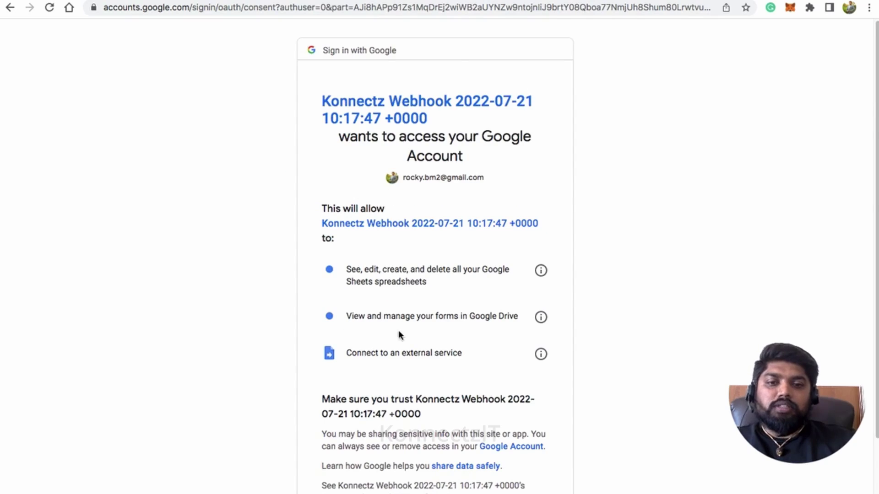
pyautogui.scroll(-3, 403, 327)
pyautogui.click(487, 436)
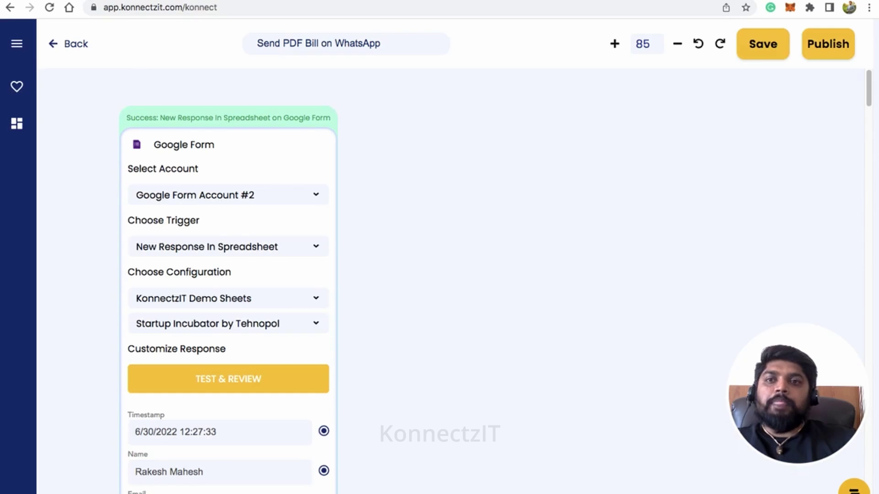
# Step: Review the Google Form card's sample response fields, then go to the PDFMonkey Templates page
pyautogui.scroll(-2, 262, 132)
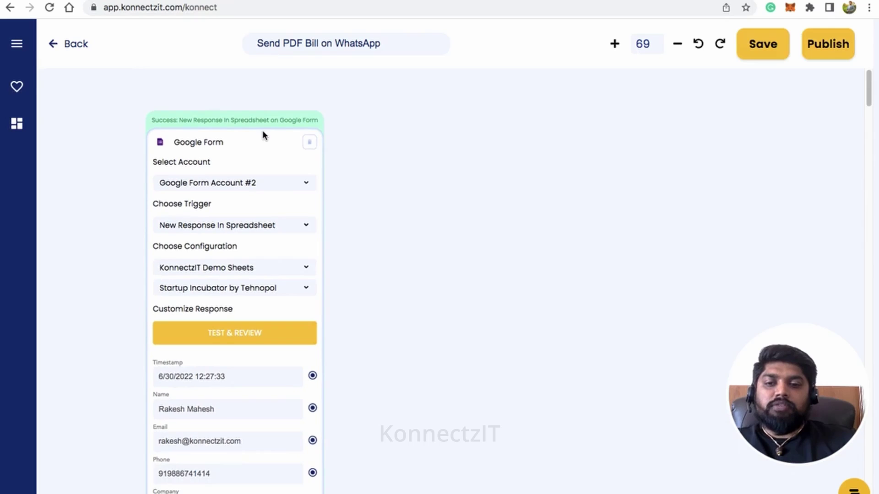
pyautogui.click(393, 336)
pyautogui.moveTo(393, 336); pyautogui.dragTo(395, 299)
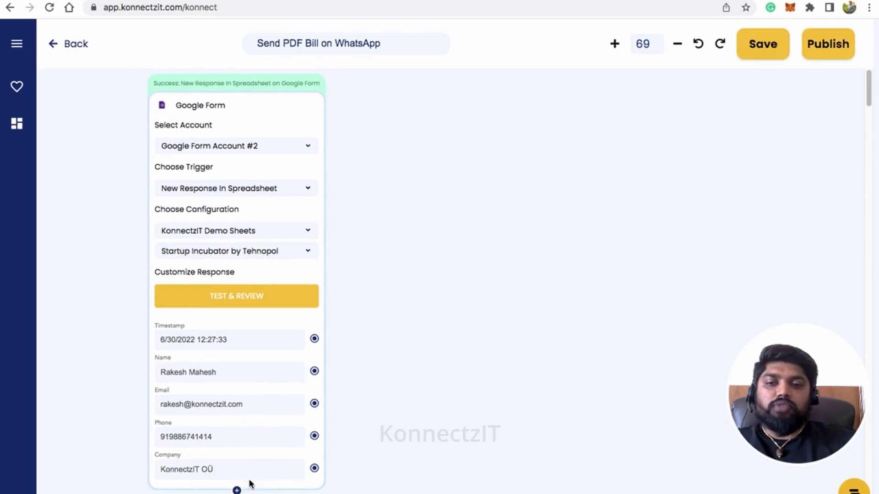
pyautogui.scroll(1, 218, 278)
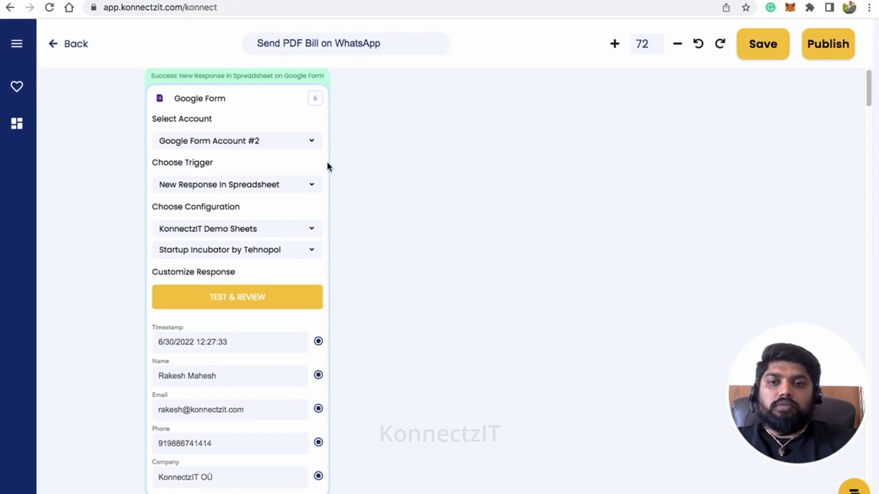
pyautogui.moveTo(251, 103); pyautogui.dragTo(246, 106)
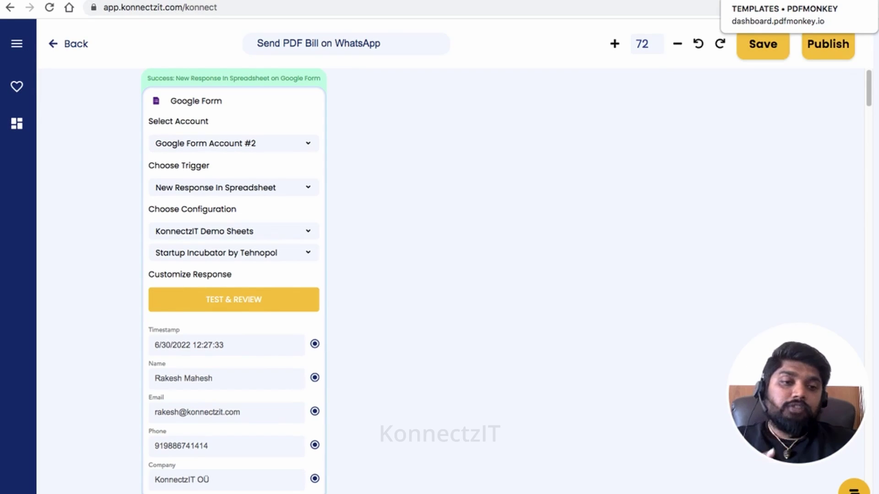
pyautogui.click(778, 1)
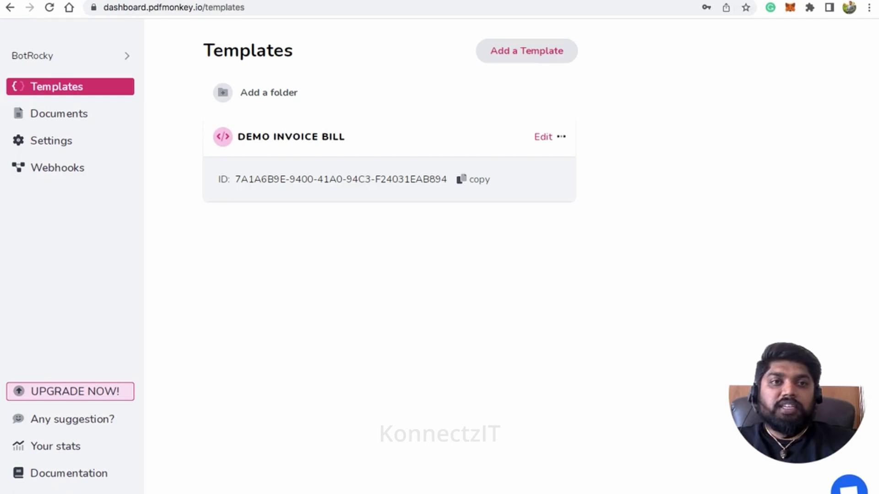
# Step: Copy all the JSON test data of the DEMO INVOICE BILL template
pyautogui.click(547, 139)
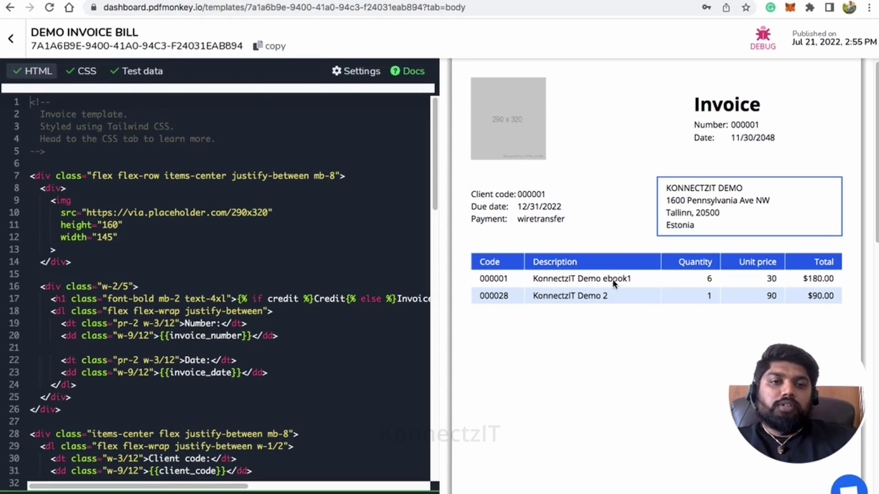
pyautogui.click(147, 72)
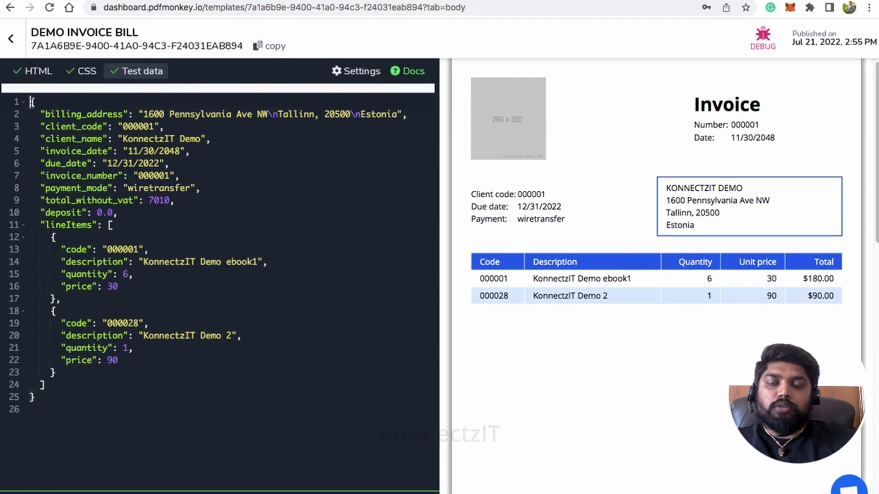
pyautogui.moveTo(31, 102); pyautogui.dragTo(52, 392)
pyautogui.hotkey('ctrl', 'c')
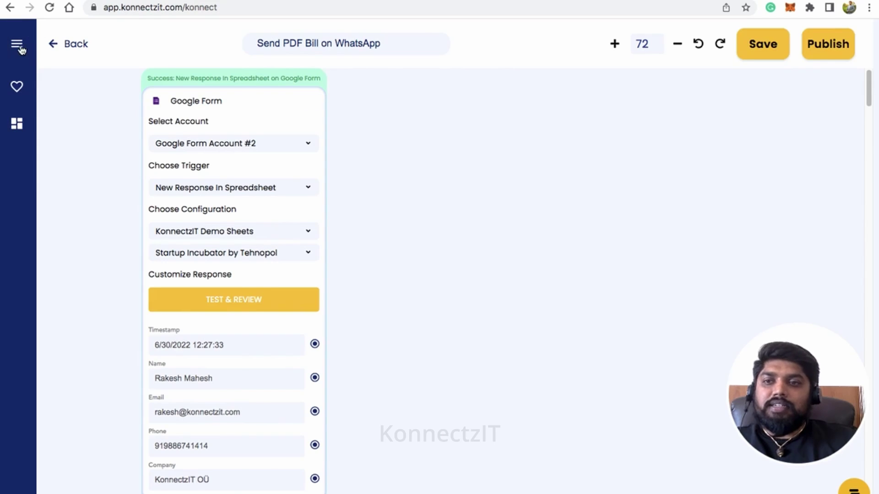
pyautogui.click(18, 46)
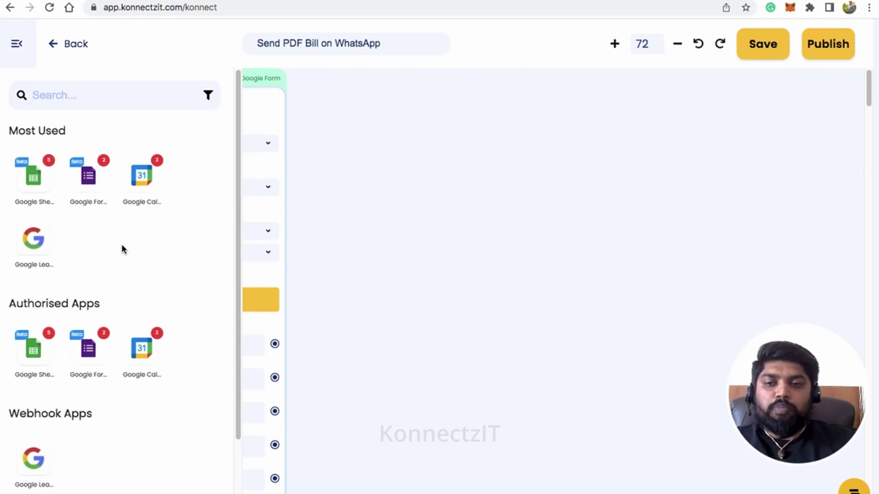
# Step: Add a Text Formatter step set to Merge Text with the copied invoice JSON pasted in
pyautogui.scroll(-4, 122, 248)
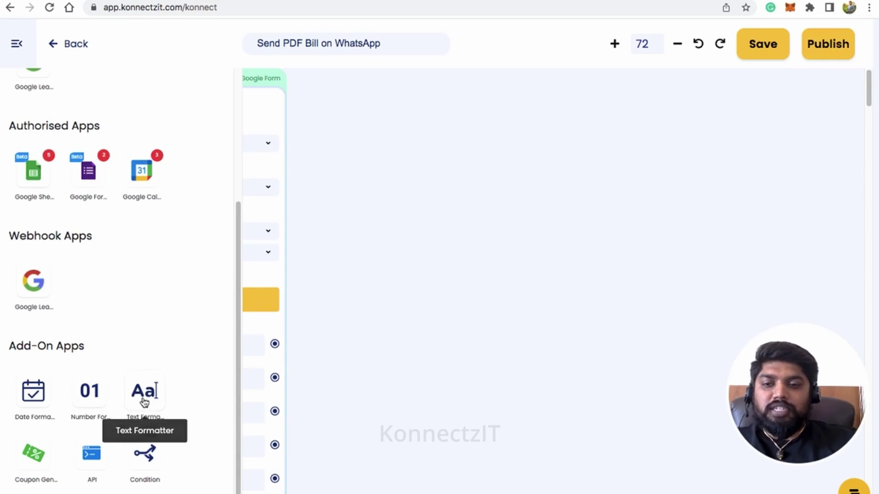
pyautogui.moveTo(144, 403); pyautogui.dragTo(353, 135)
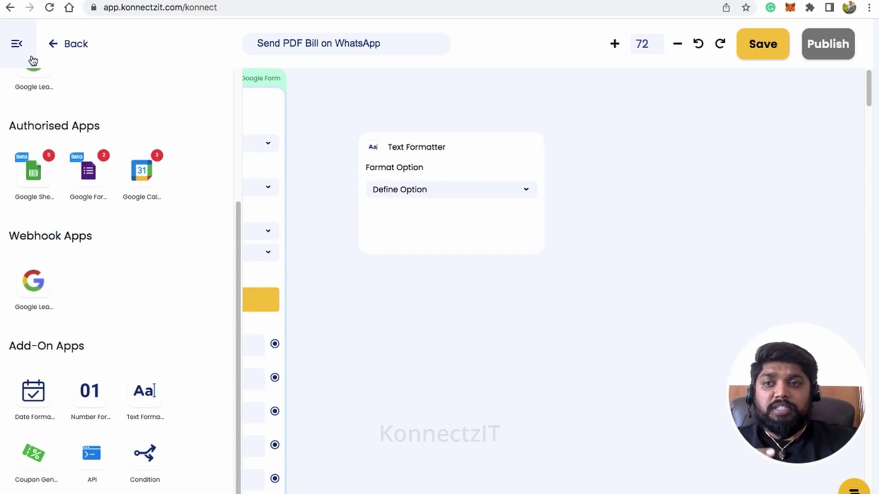
pyautogui.click(17, 44)
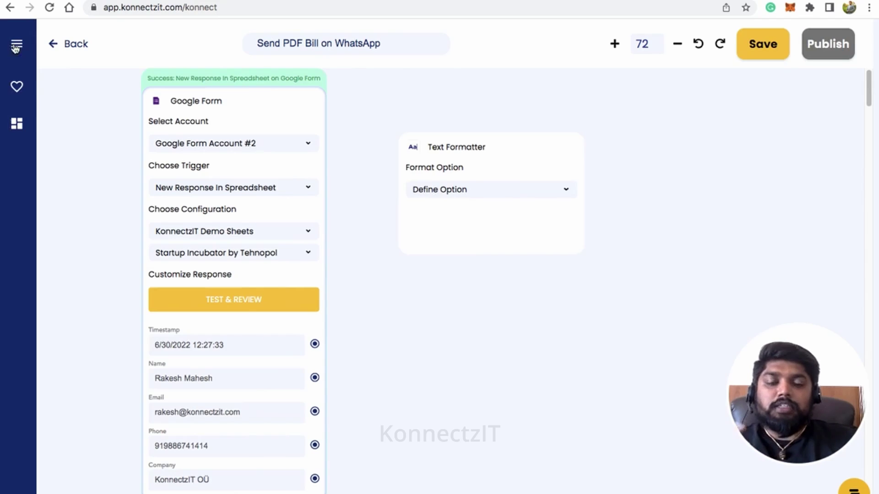
pyautogui.click(476, 188)
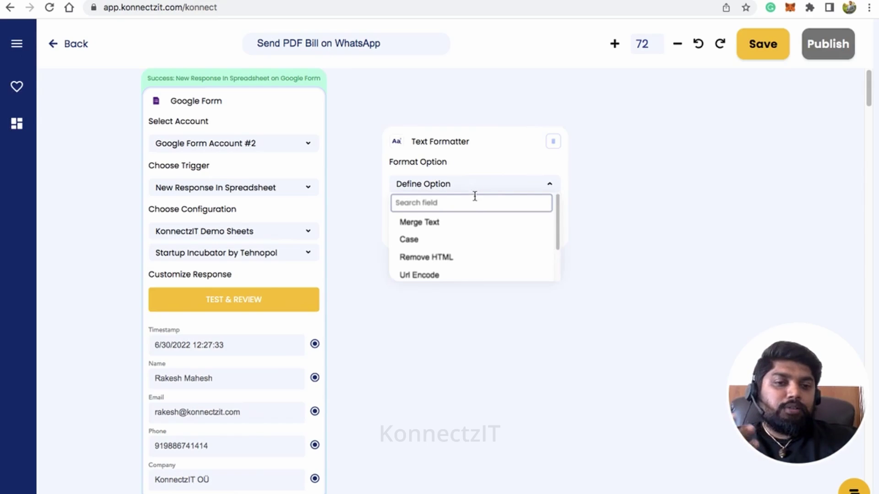
pyautogui.click(474, 228)
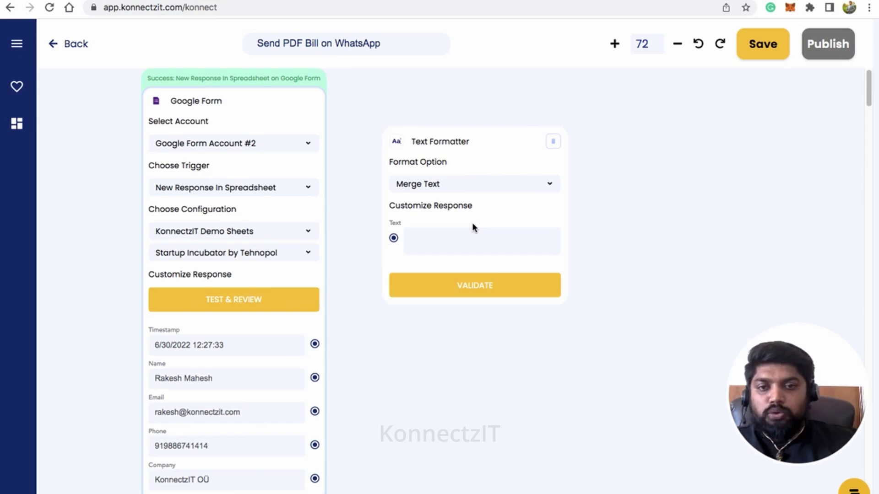
pyautogui.click(461, 233)
pyautogui.hotkey('ctrl', 'v')
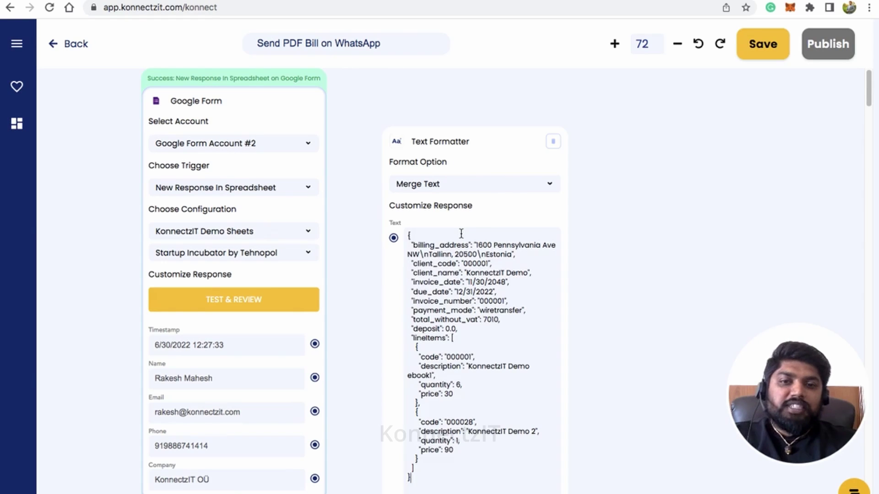
# Step: Replace the sample client_name value with the Google Form's Name field
pyautogui.moveTo(483, 137); pyautogui.dragTo(482, 83)
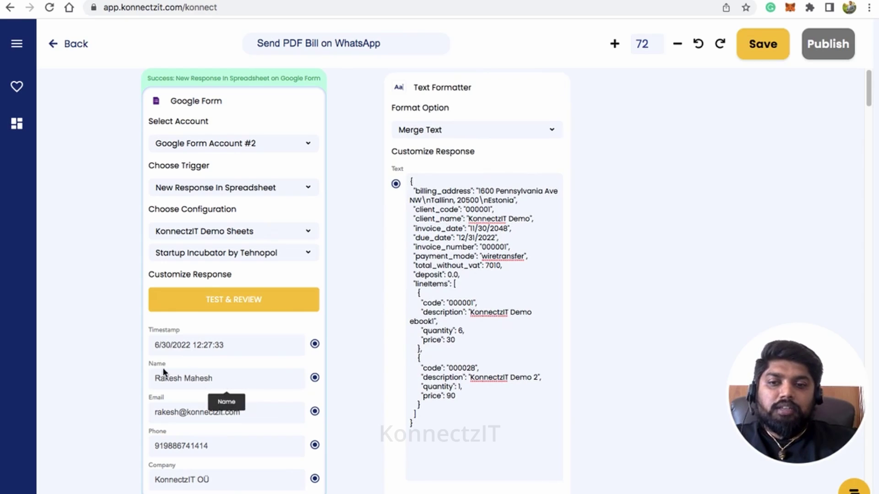
pyautogui.moveTo(315, 378); pyautogui.dragTo(396, 184)
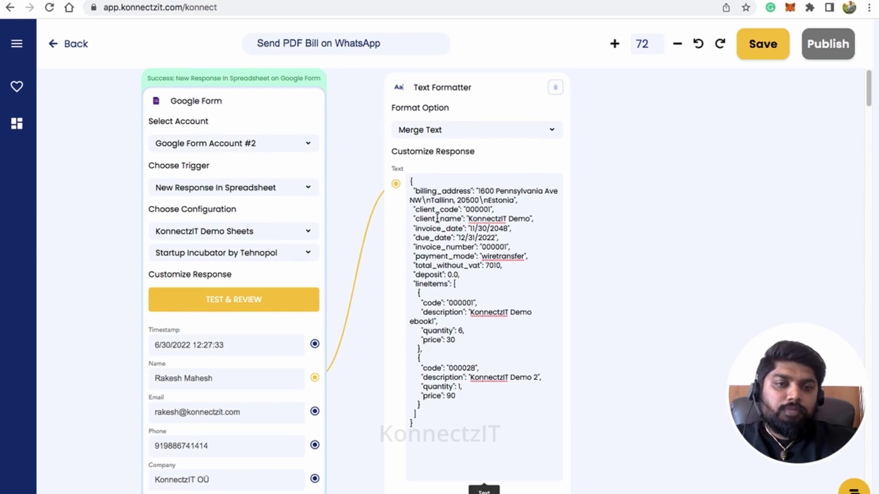
pyautogui.doubleClick(490, 219)
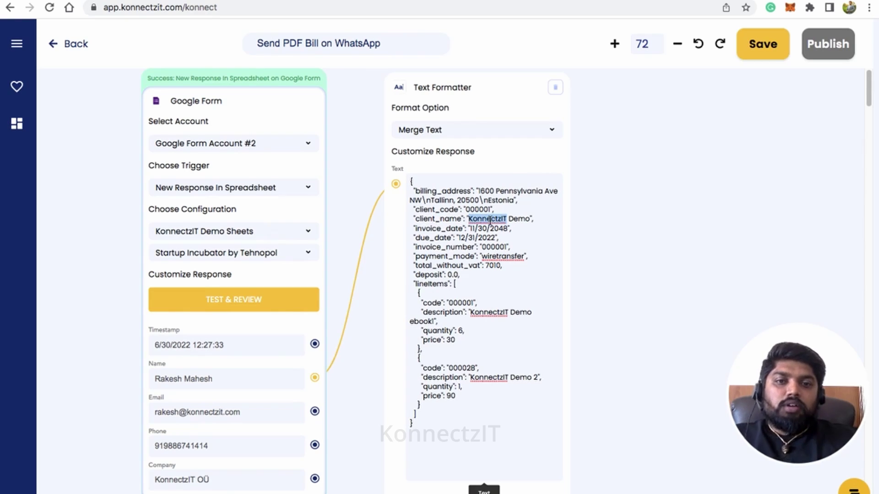
pyautogui.press('BackSpace')
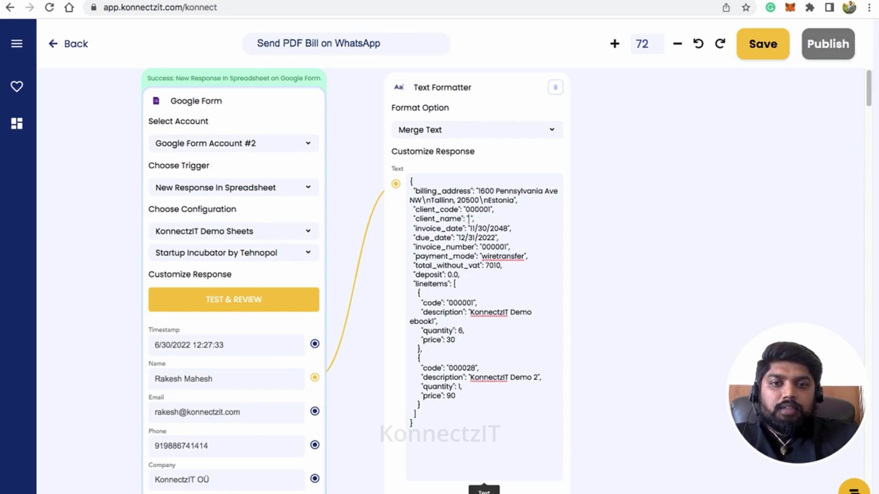
pyautogui.write('@')
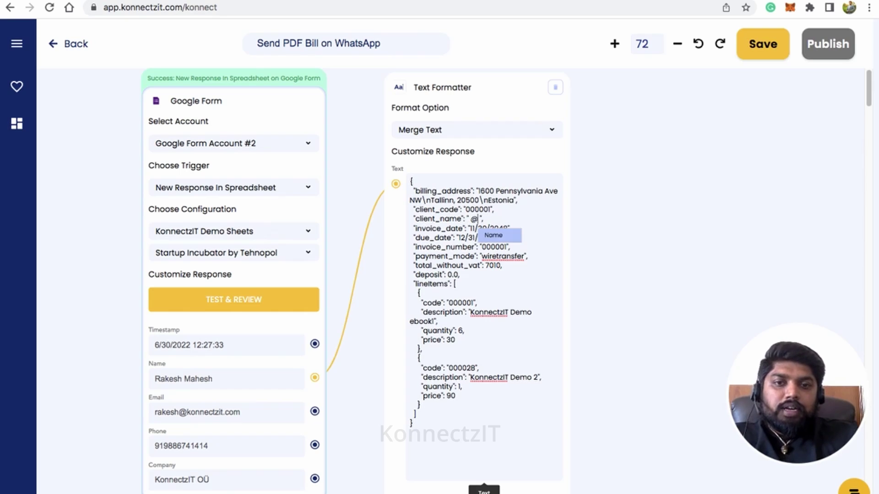
pyautogui.click(491, 234)
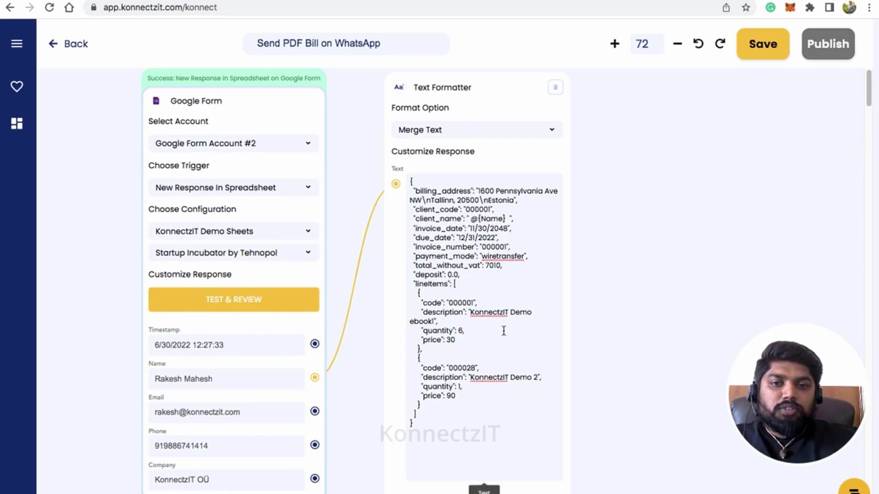
# Step: Validate the Text Formatter's merged invoice text and tidy the canvas layout
pyautogui.scroll(-3, 504, 331)
pyautogui.click(479, 488)
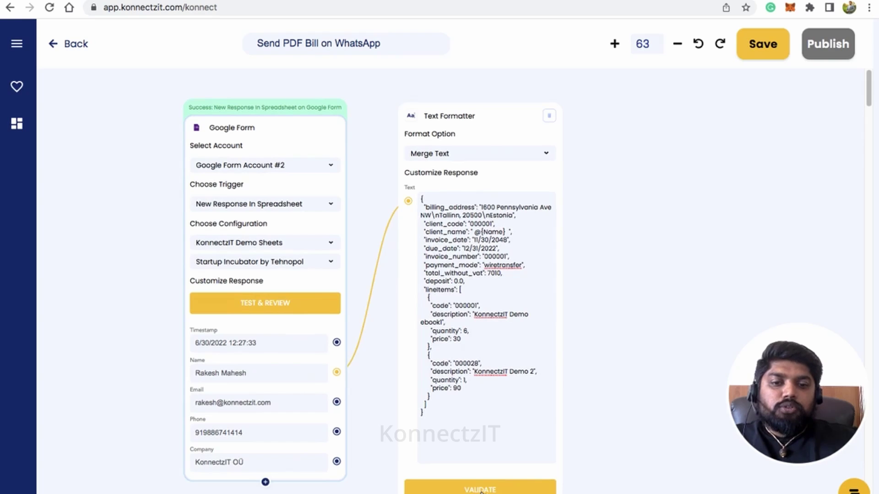
pyautogui.moveTo(549, 116); pyautogui.dragTo(535, 110)
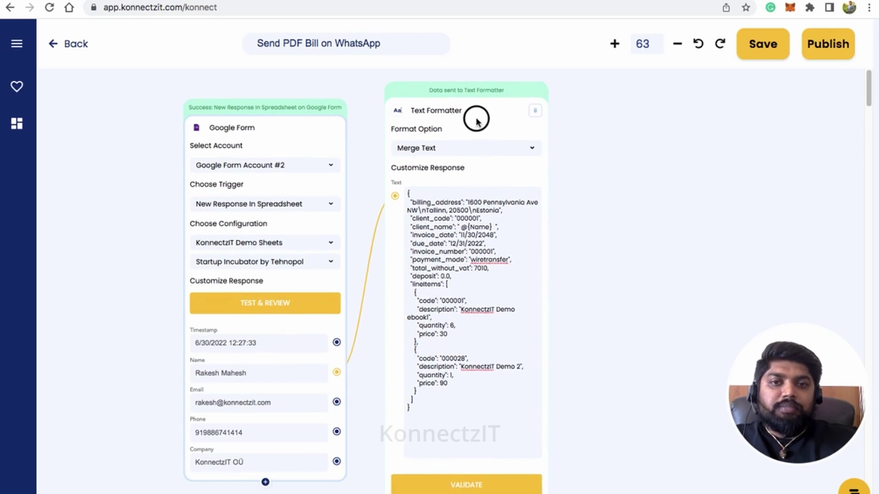
pyautogui.moveTo(671, 297); pyautogui.dragTo(570, 300)
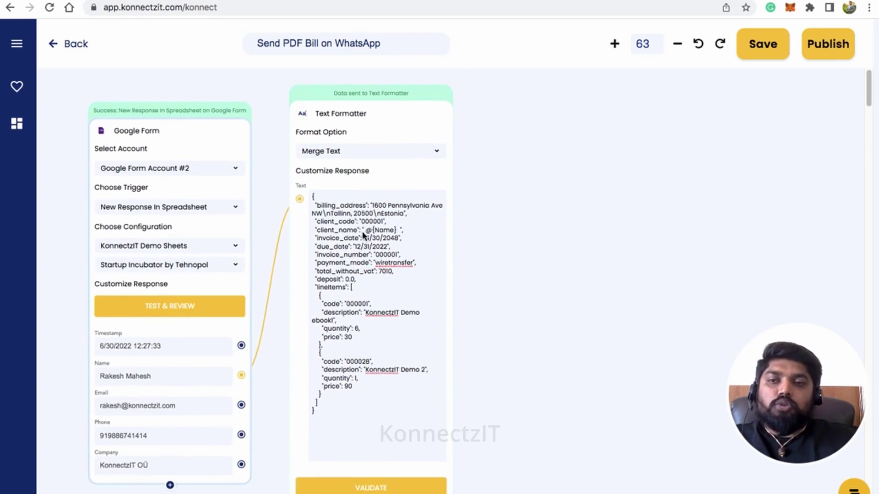
pyautogui.click(25, 50)
# Step: Add a Pdfmonkey step beside the Text Formatter, found by searching 'pdf'
pyautogui.click(52, 93)
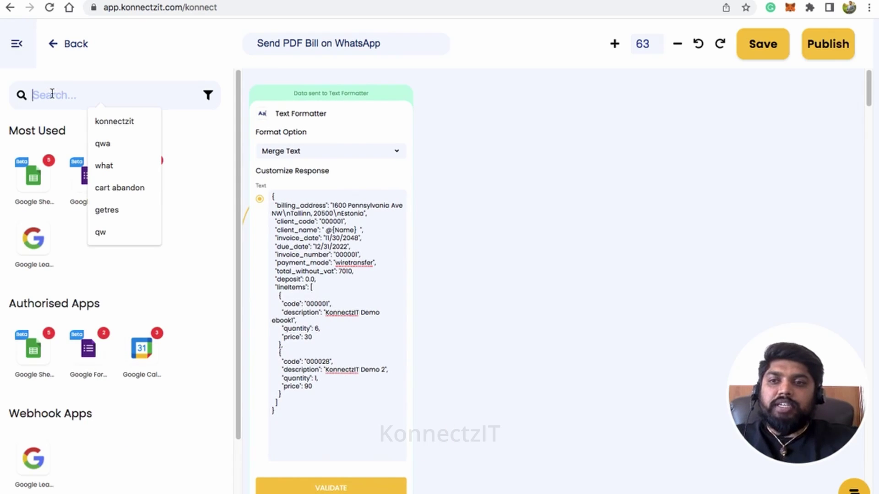
pyautogui.write('pdf')
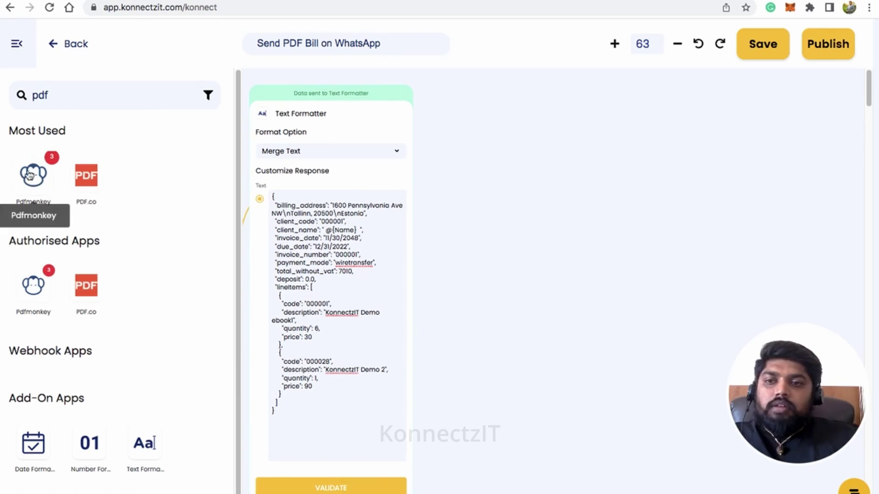
pyautogui.moveTo(33, 197); pyautogui.dragTo(462, 146)
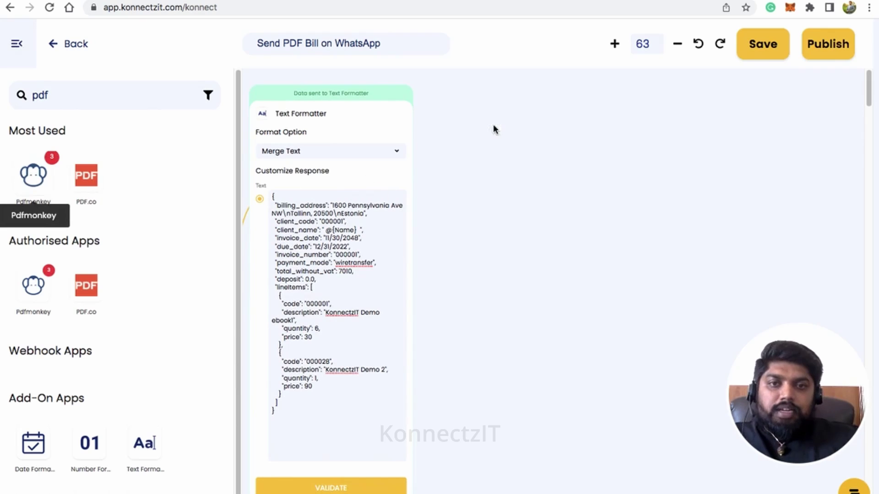
pyautogui.click(20, 48)
pyautogui.moveTo(555, 137); pyautogui.dragTo(521, 129)
# Step: Set Pdfmonkey to Account #3 and Generate Document, with the formatter output as Dynamic Data
pyautogui.click(549, 168)
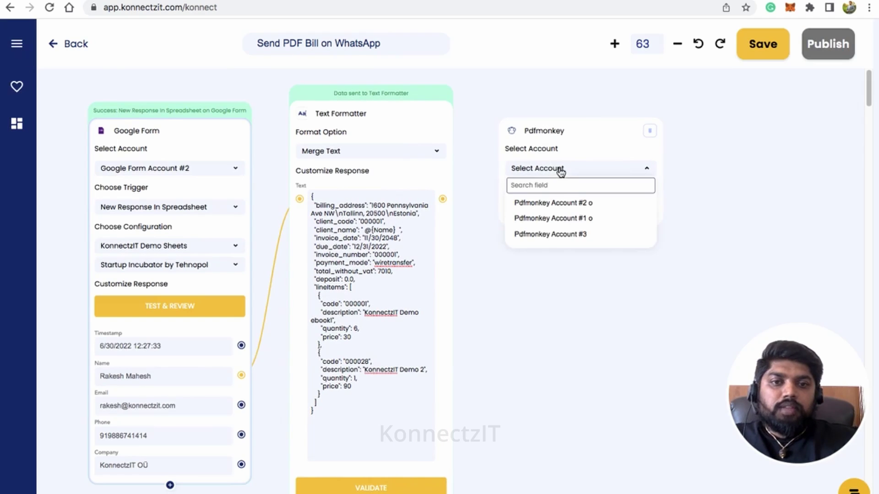
pyautogui.click(563, 236)
pyautogui.click(572, 206)
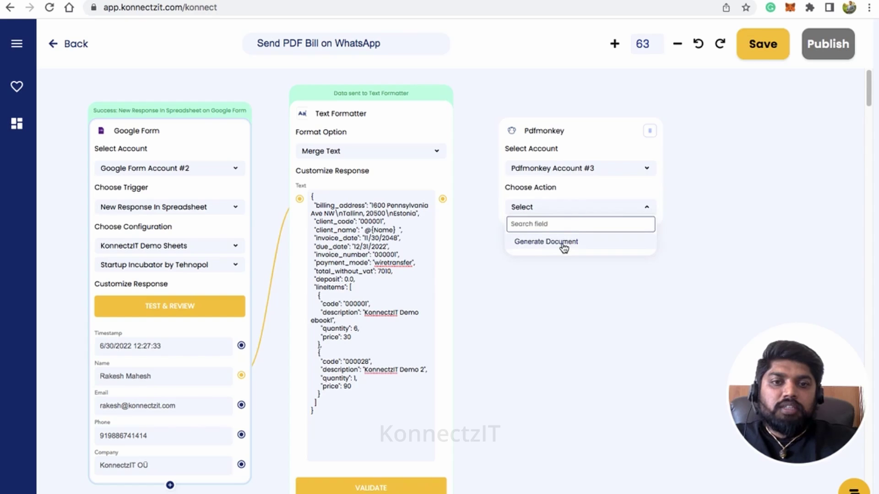
pyautogui.click(564, 246)
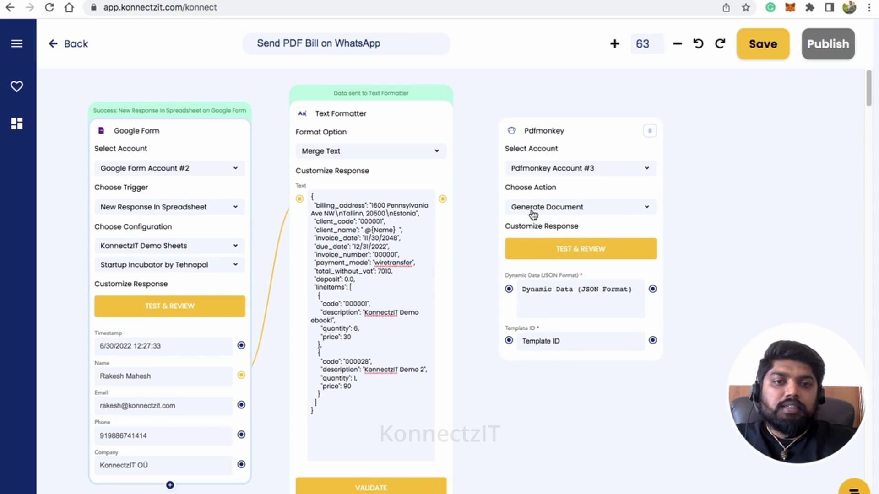
pyautogui.scroll(1, 589, 214)
pyautogui.scroll(1, 589, 213)
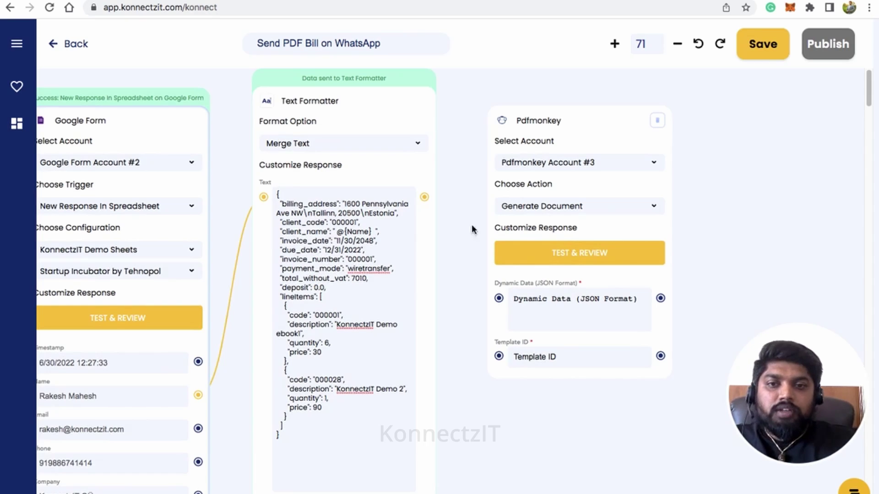
pyautogui.moveTo(425, 197); pyautogui.dragTo(500, 300)
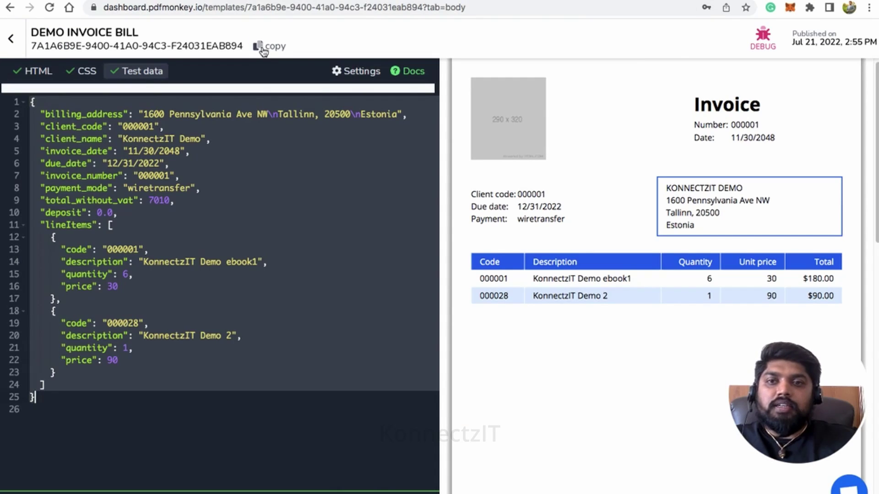
# Step: Copy the DEMO INVOICE BILL template ID
pyautogui.click(266, 48)
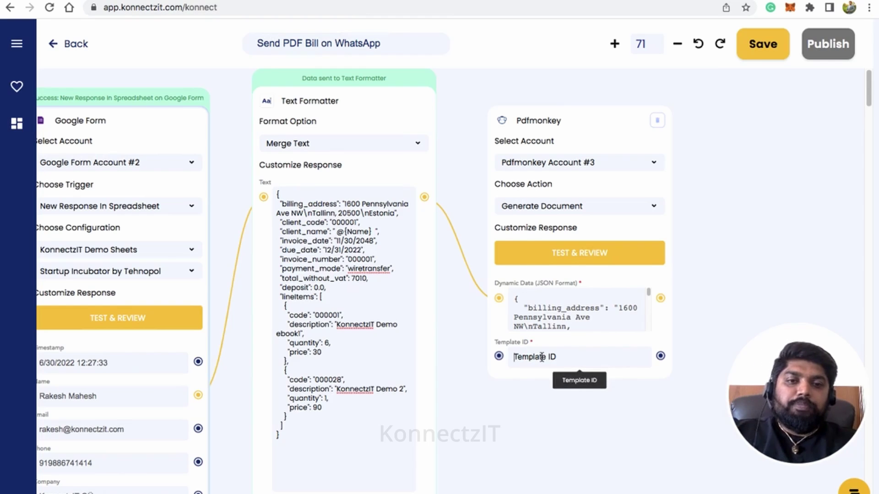
# Step: Paste the template ID, test the Pdfmonkey step, and add the Download_url output field
pyautogui.hotkey('ctrl', 'v')
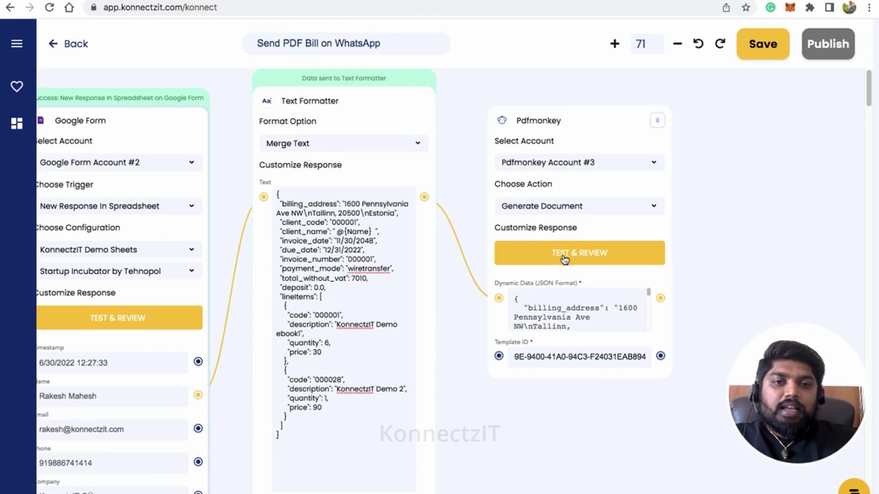
pyautogui.click(564, 258)
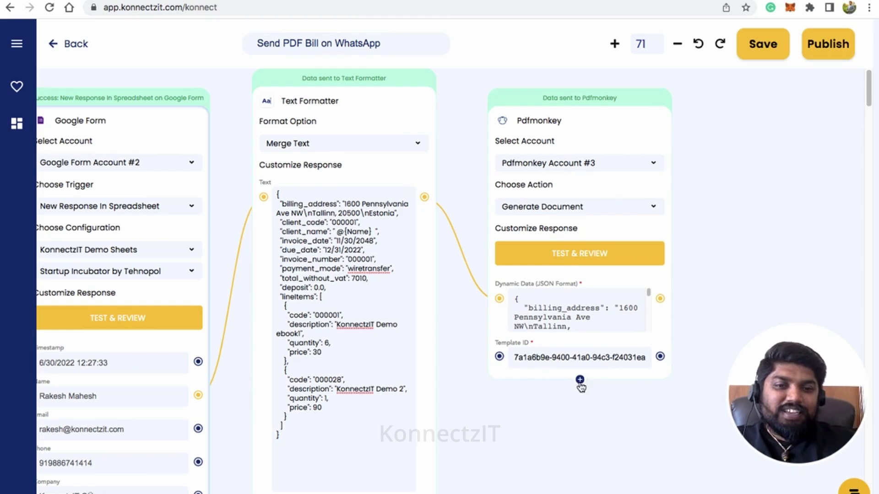
pyautogui.click(579, 382)
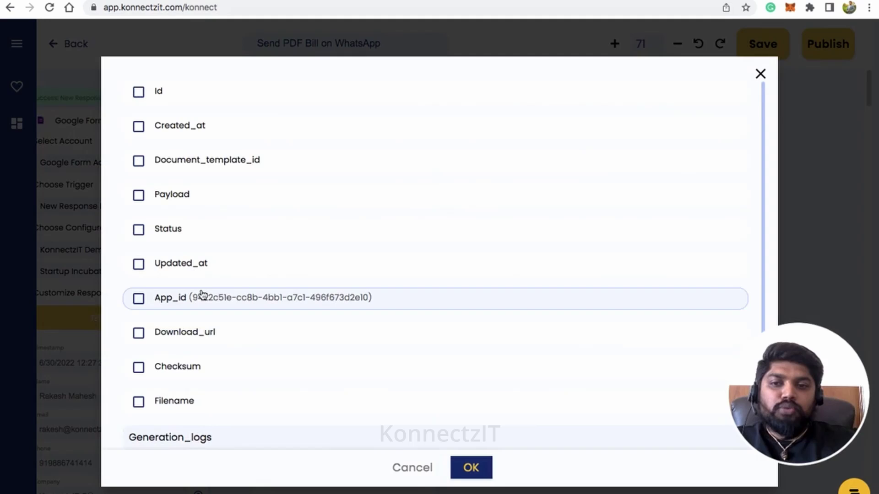
pyautogui.scroll(-1, 203, 295)
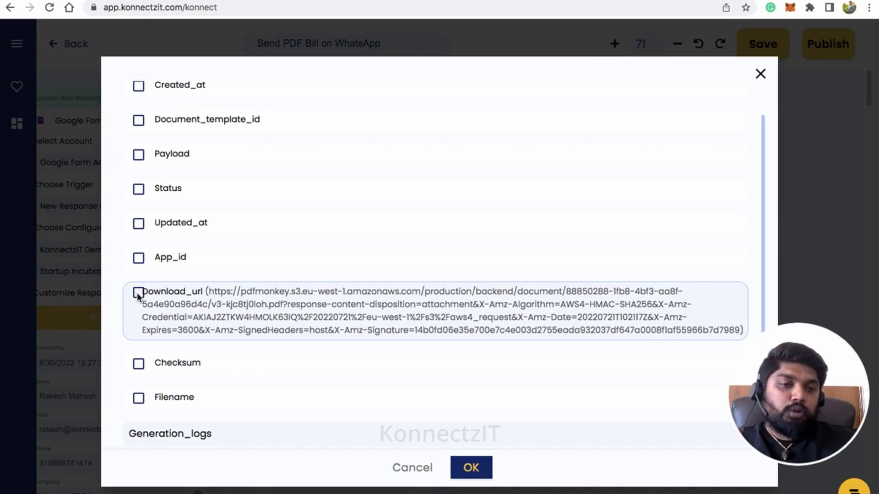
pyautogui.click(471, 467)
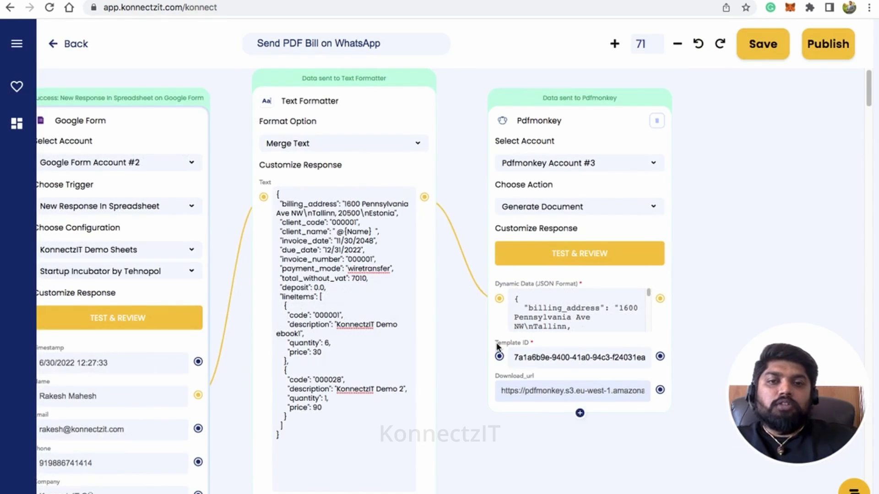
pyautogui.scroll(-1, 496, 342)
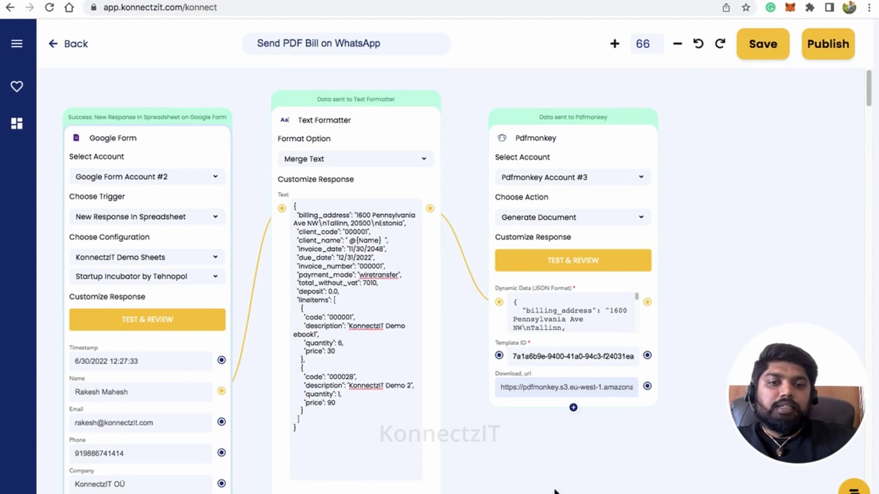
# Step: Place a WhatsappCloudApi step, found by searching 'whats', to the right of Pdfmonkey
pyautogui.moveTo(539, 474); pyautogui.dragTo(412, 467)
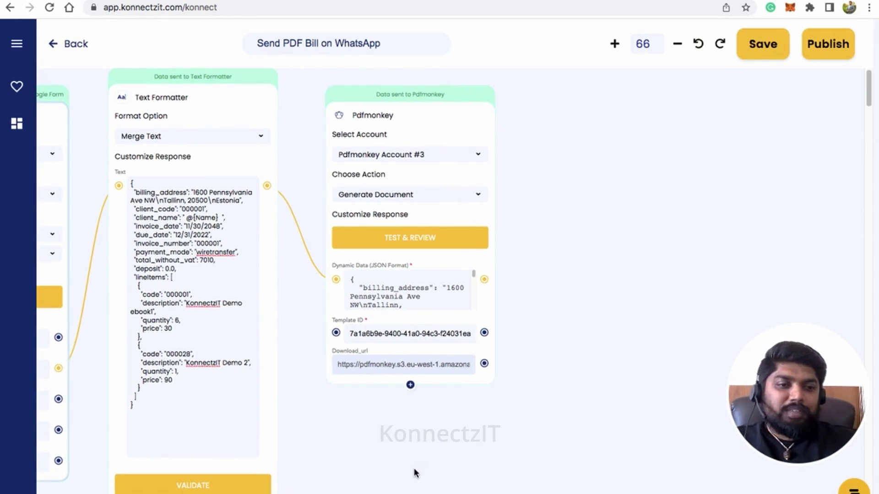
pyautogui.click(17, 46)
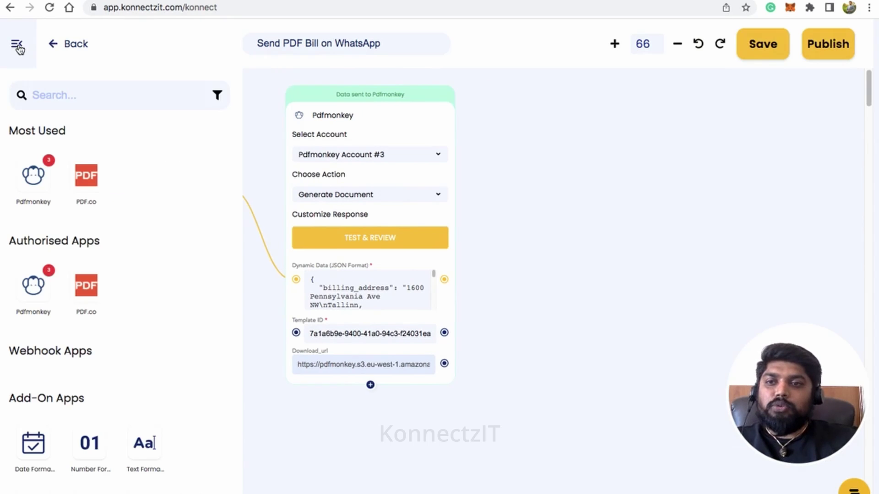
pyautogui.click(71, 96)
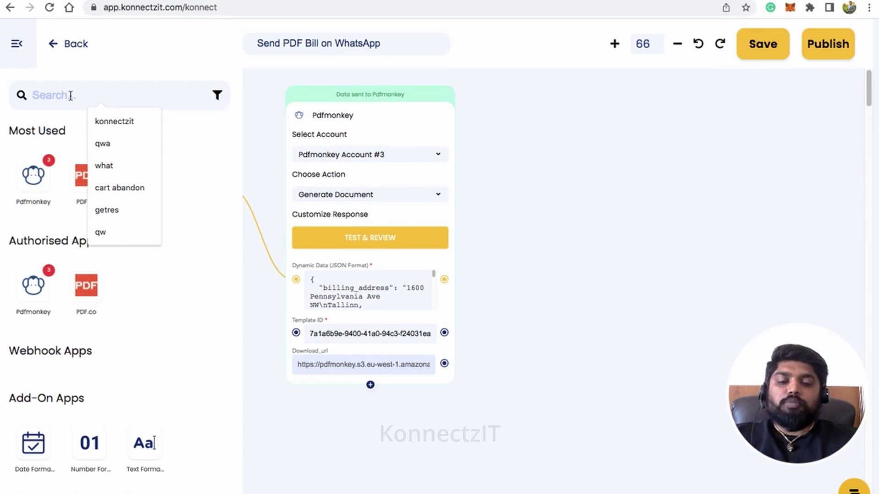
pyautogui.write('whats')
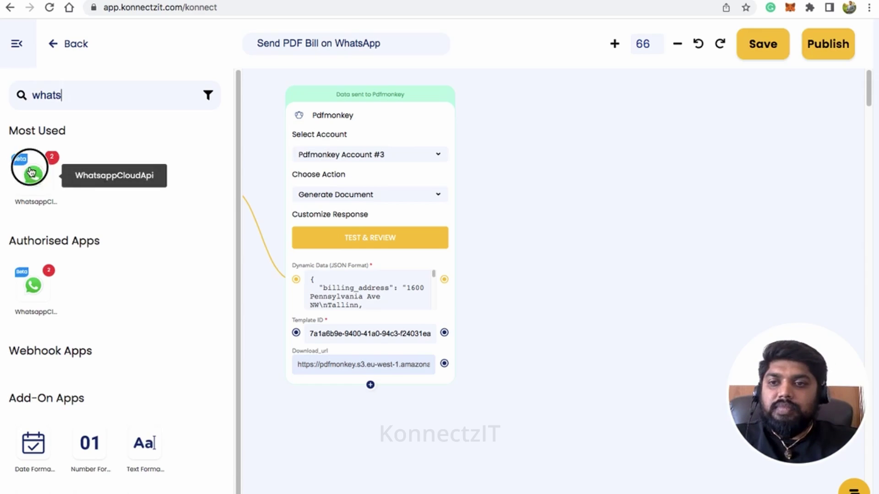
pyautogui.moveTo(32, 174); pyautogui.dragTo(514, 116)
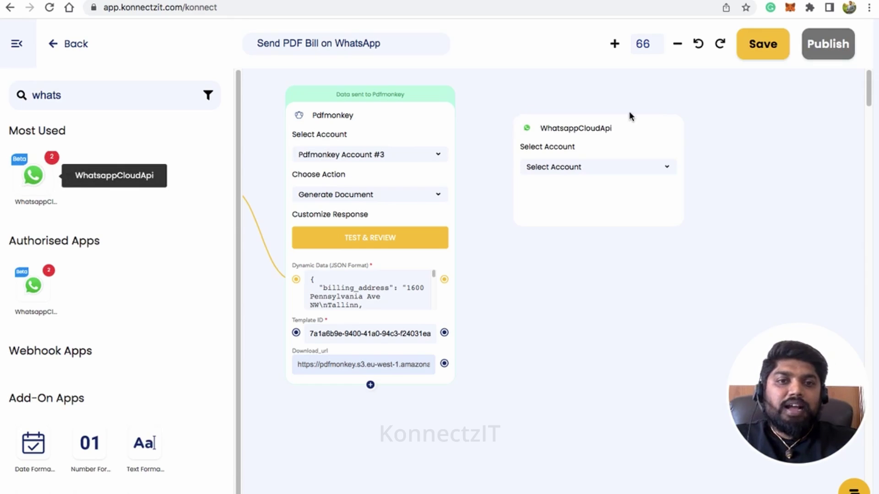
pyautogui.click(16, 44)
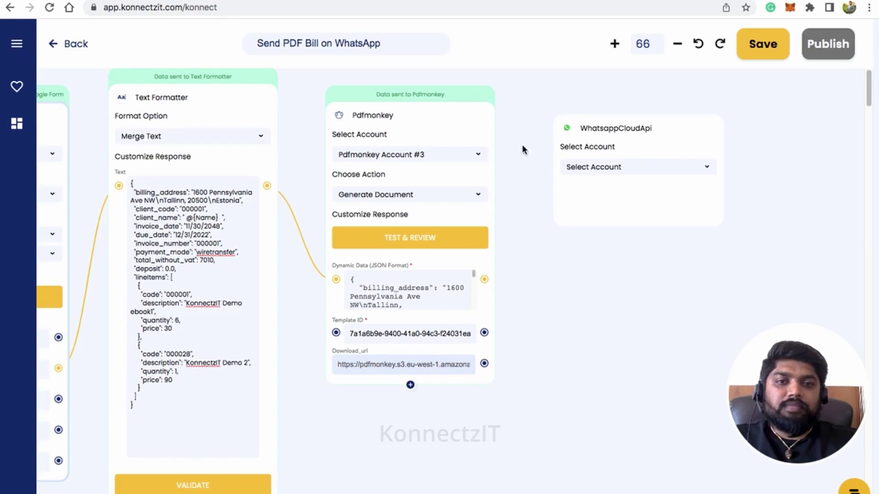
# Step: Try WhatsappCloudApi Account #2 with Send Template Message and search the templates for 'eb'
pyautogui.moveTo(633, 132); pyautogui.dragTo(645, 112)
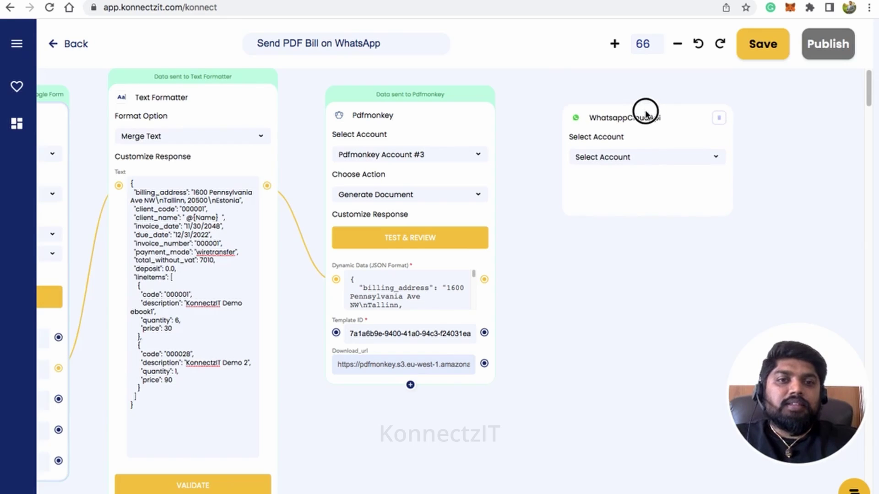
pyautogui.click(641, 155)
pyautogui.click(664, 207)
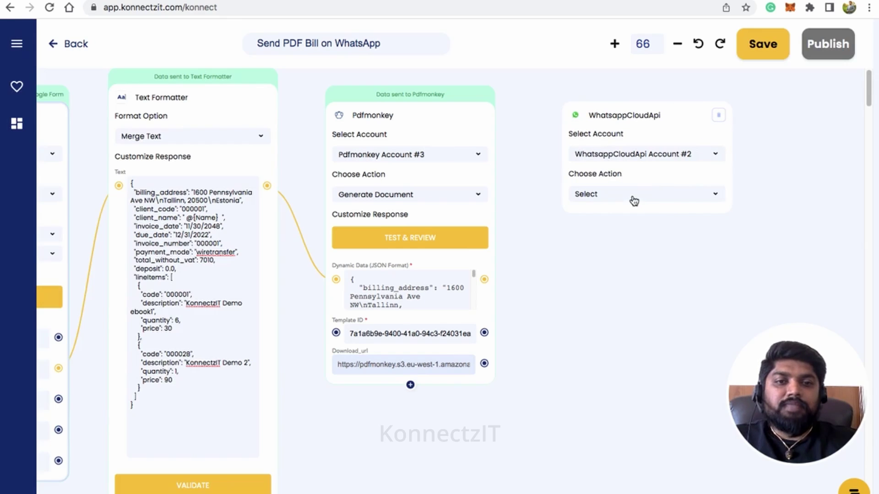
pyautogui.click(634, 200)
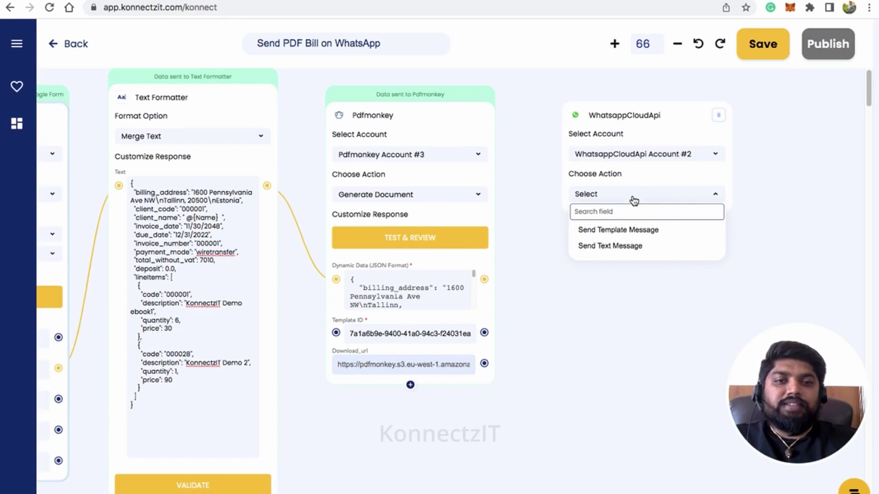
pyautogui.click(615, 233)
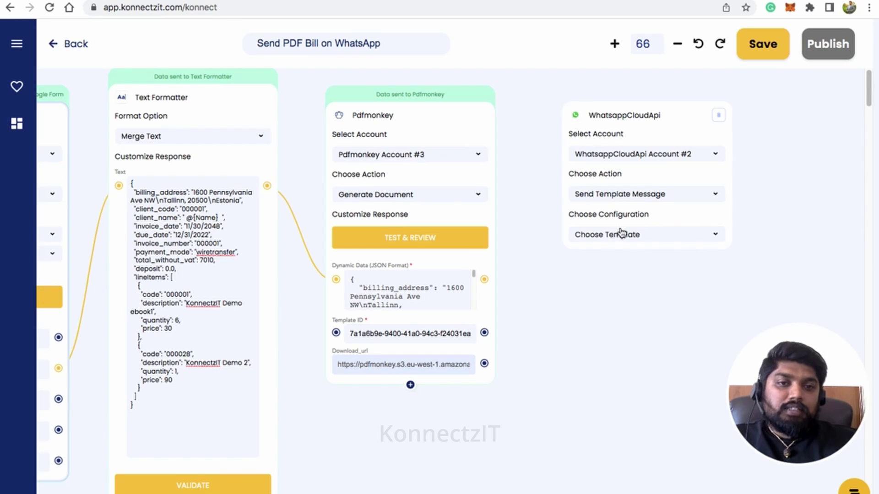
pyautogui.click(630, 235)
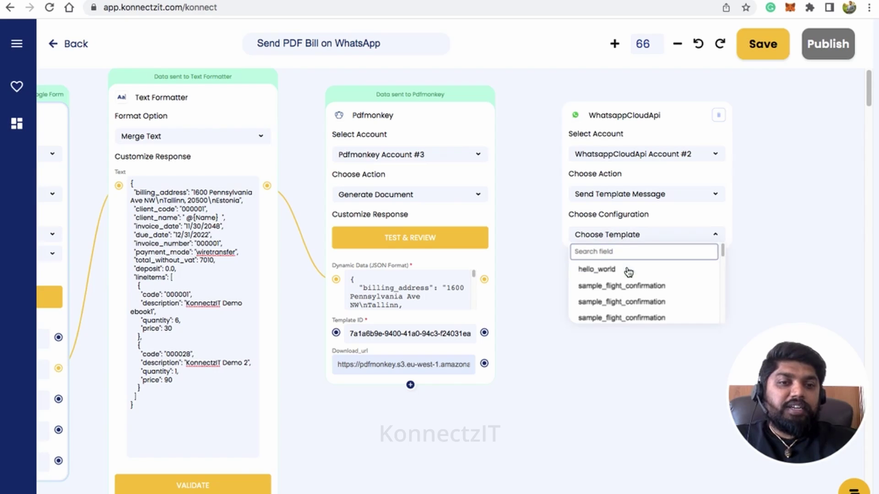
pyautogui.scroll(-5, 628, 273)
pyautogui.scroll(-10, 628, 272)
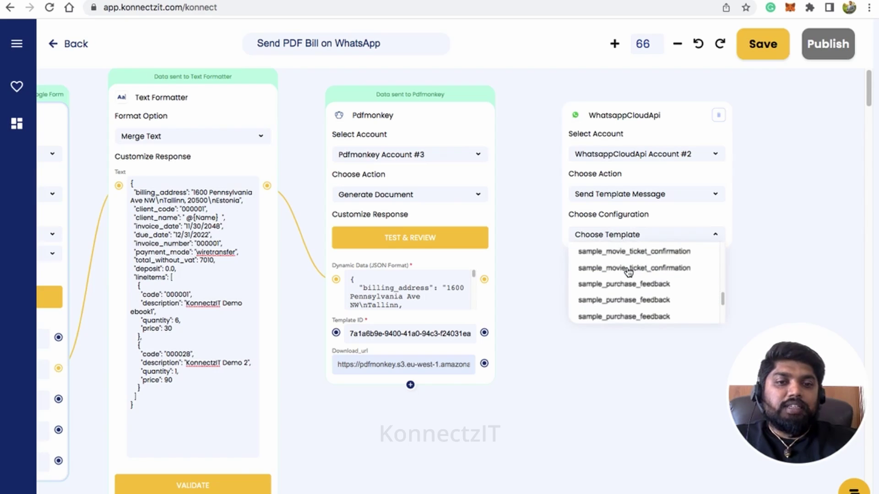
pyautogui.scroll(5, 629, 273)
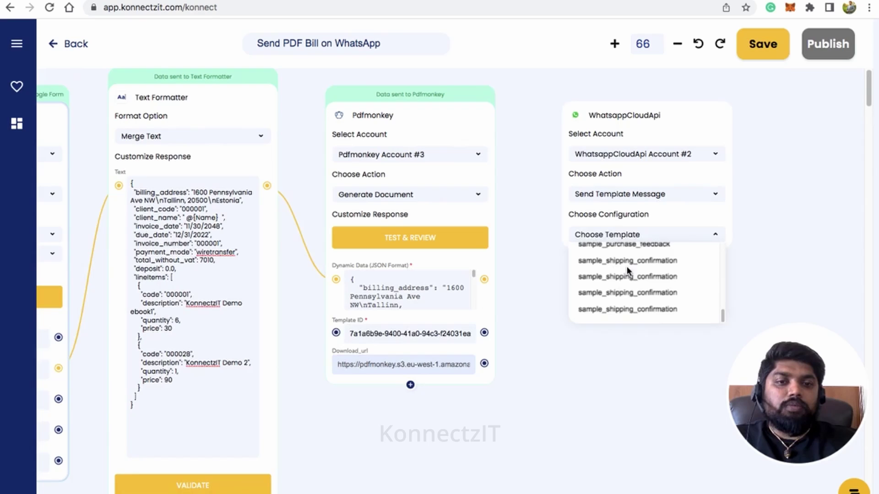
pyautogui.click(615, 235)
pyautogui.click(616, 235)
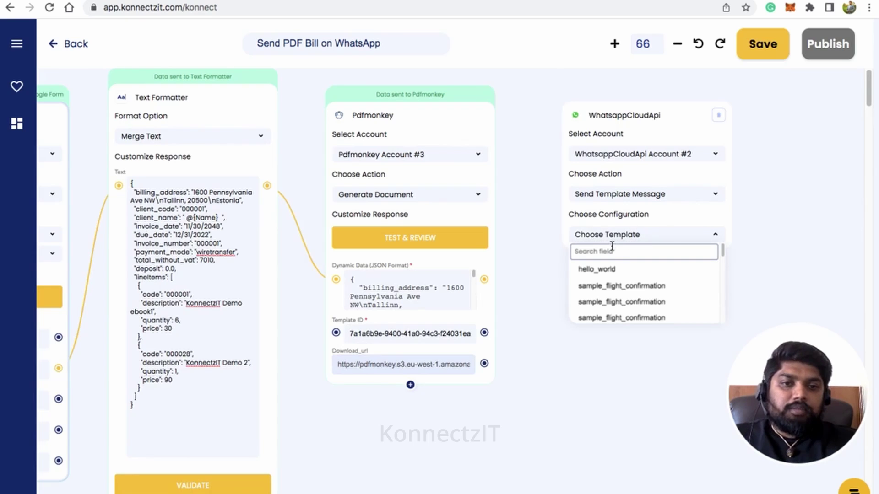
pyautogui.write('e')
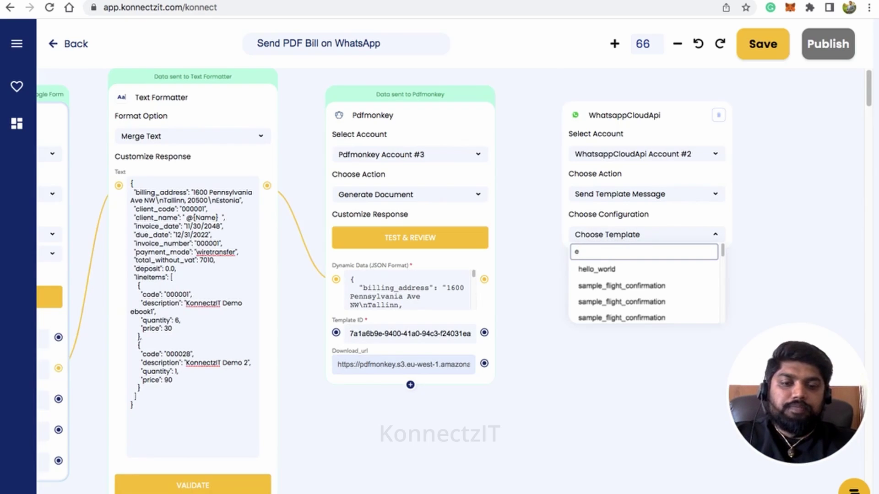
pyautogui.write('b')
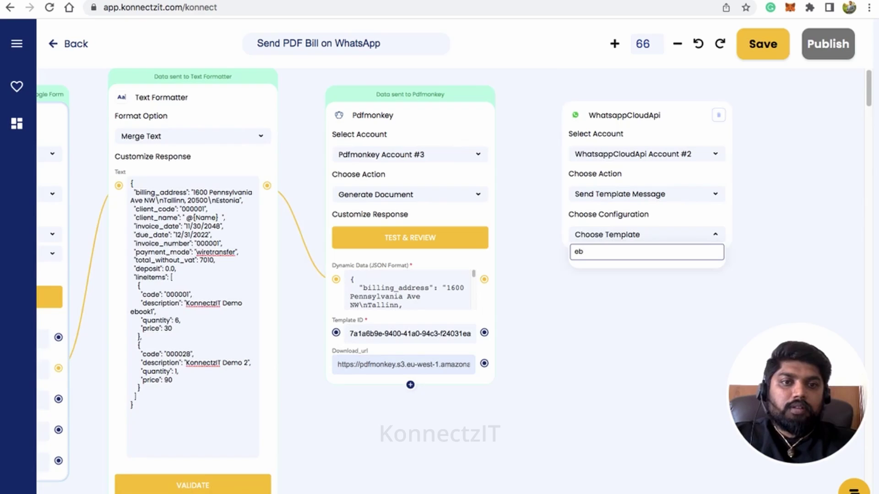
# Step: Switch to Account #1 with Send Template Message, using template ebook_payment in en_US
pyautogui.click(662, 154)
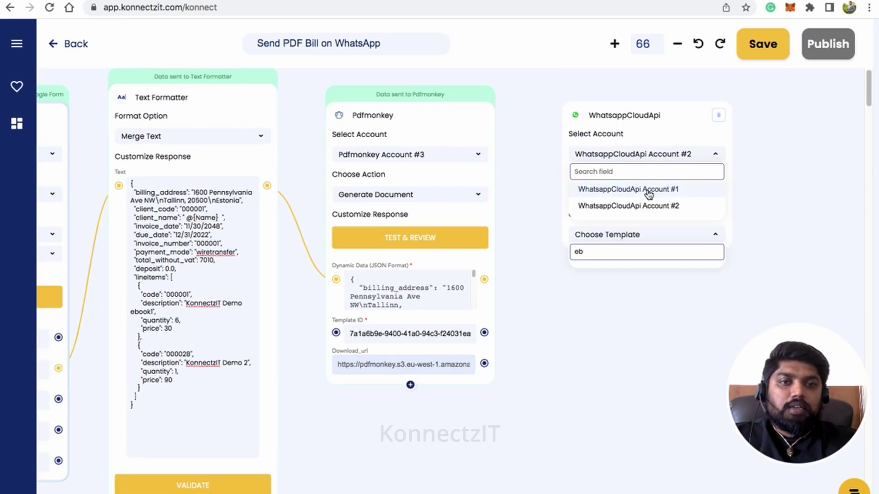
pyautogui.click(649, 189)
pyautogui.click(637, 195)
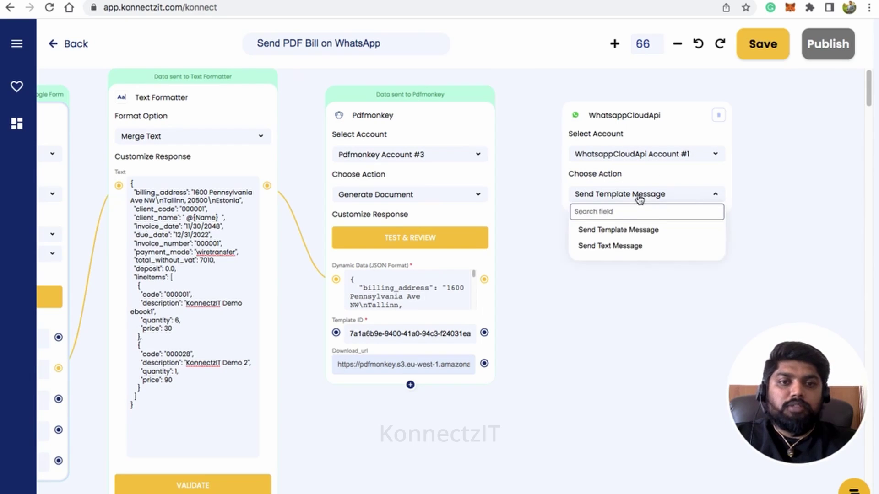
pyautogui.click(634, 233)
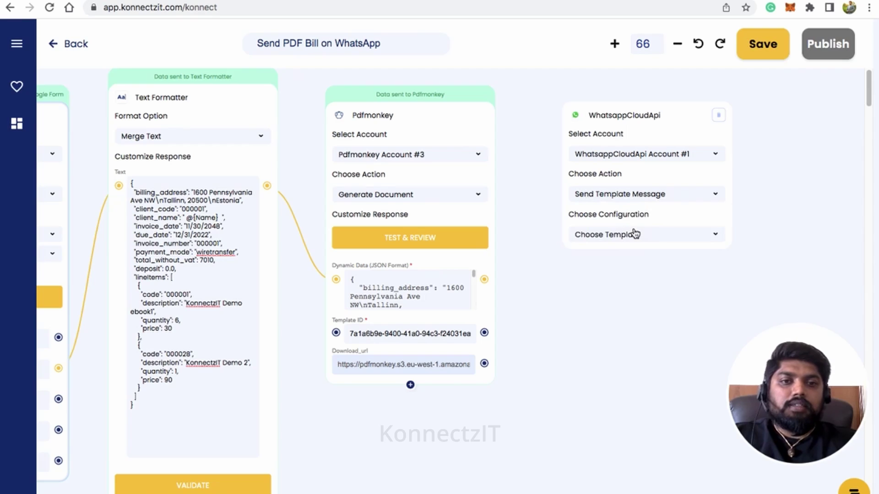
pyautogui.click(635, 235)
pyautogui.write('eb')
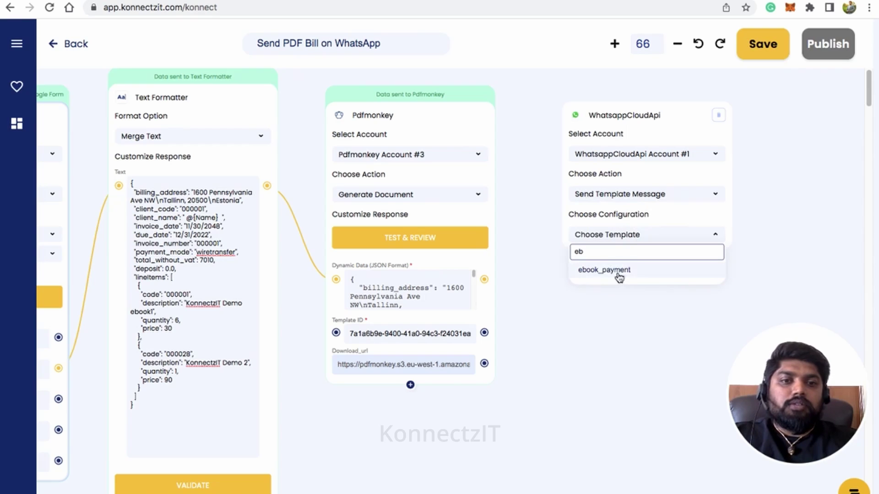
pyautogui.click(618, 271)
pyautogui.click(624, 255)
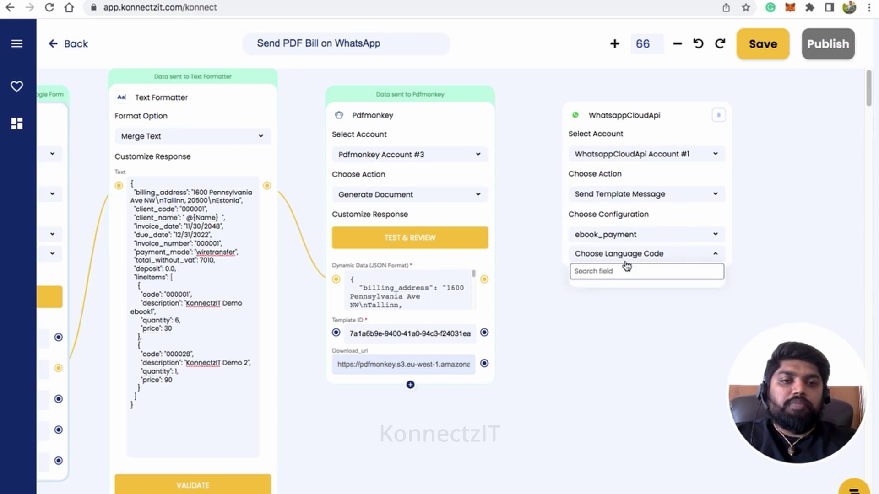
pyautogui.click(600, 292)
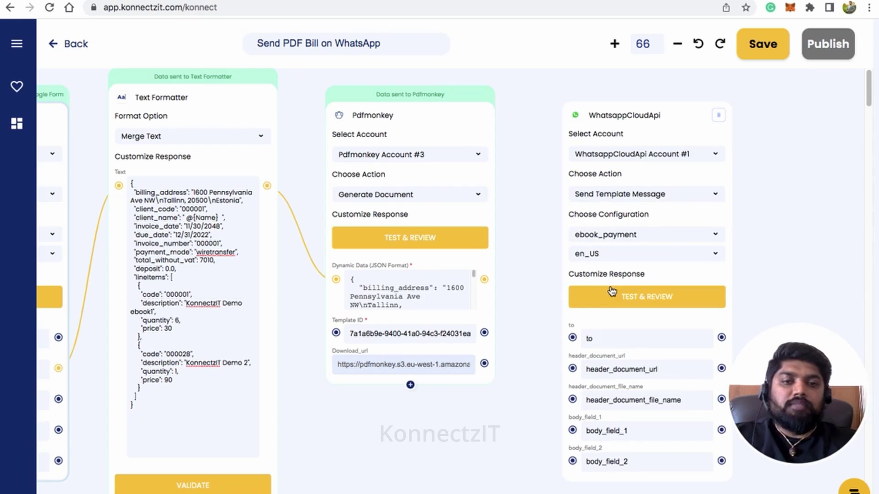
# Step: Map the form's Phone to 'to' and Pdfmonkey's Download_url to header_document_url
pyautogui.scroll(-2, 594, 284)
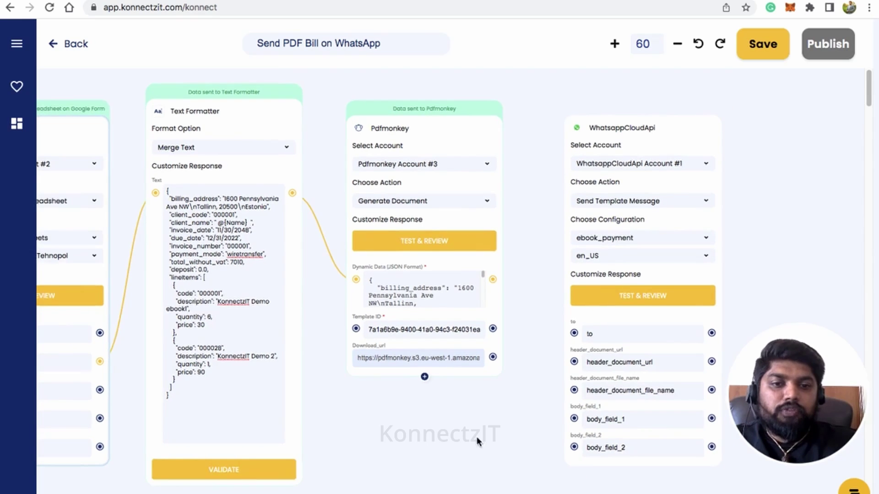
pyautogui.scroll(-2, 507, 402)
pyautogui.hscroll(-2, 507, 402)
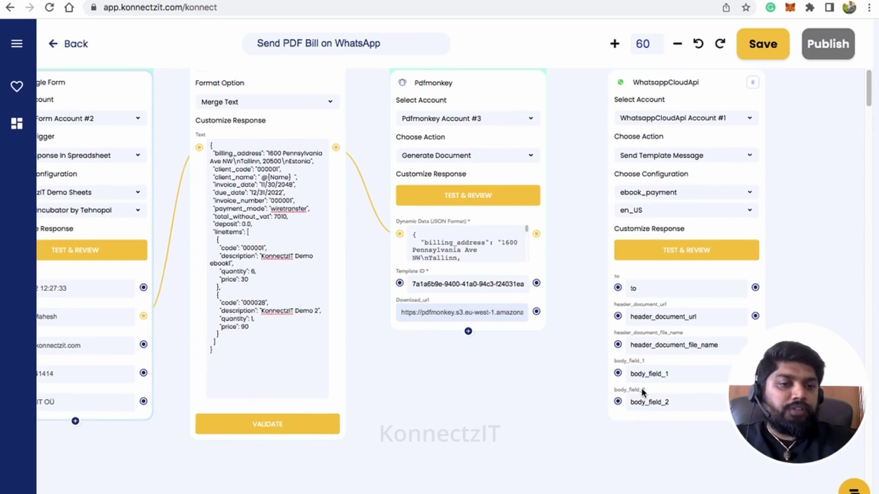
pyautogui.moveTo(436, 414); pyautogui.dragTo(462, 400)
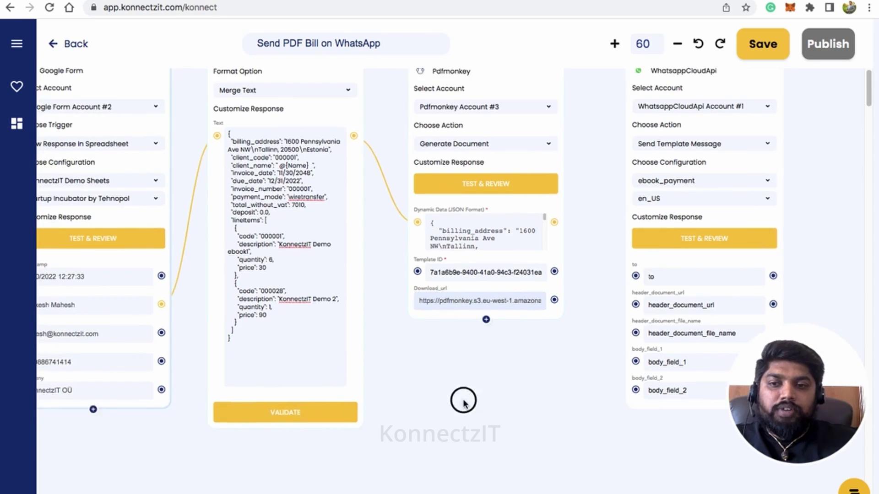
pyautogui.moveTo(169, 358); pyautogui.dragTo(643, 273)
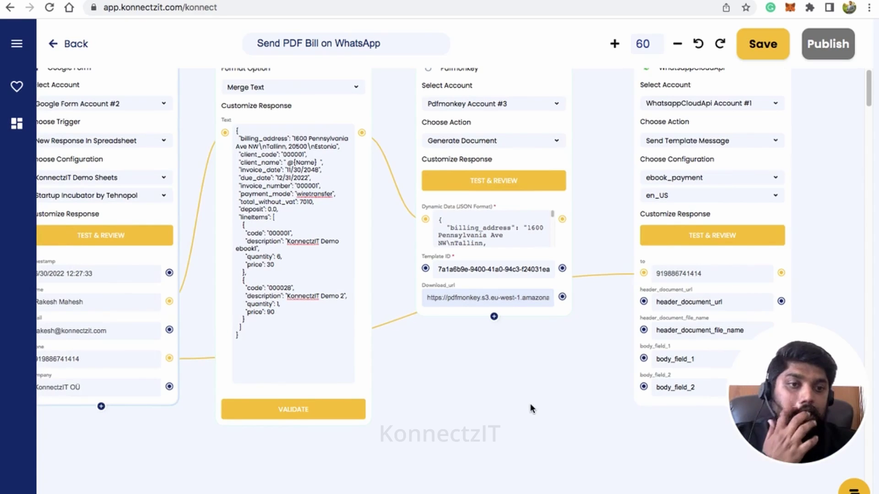
pyautogui.moveTo(523, 434); pyautogui.dragTo(488, 432)
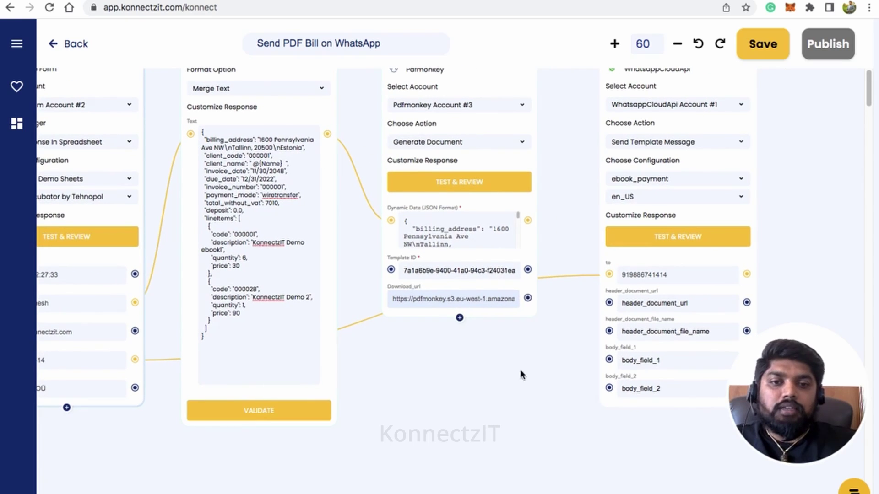
pyautogui.moveTo(528, 299); pyautogui.dragTo(610, 304)
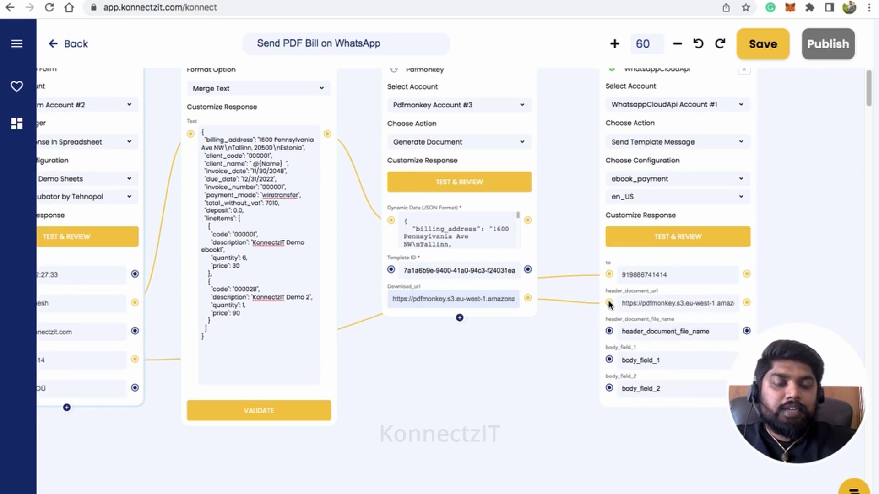
# Step: Enter 'KonnectzIT Bill' as the attachment file name
pyautogui.click(640, 332)
pyautogui.write('KonectzIT')
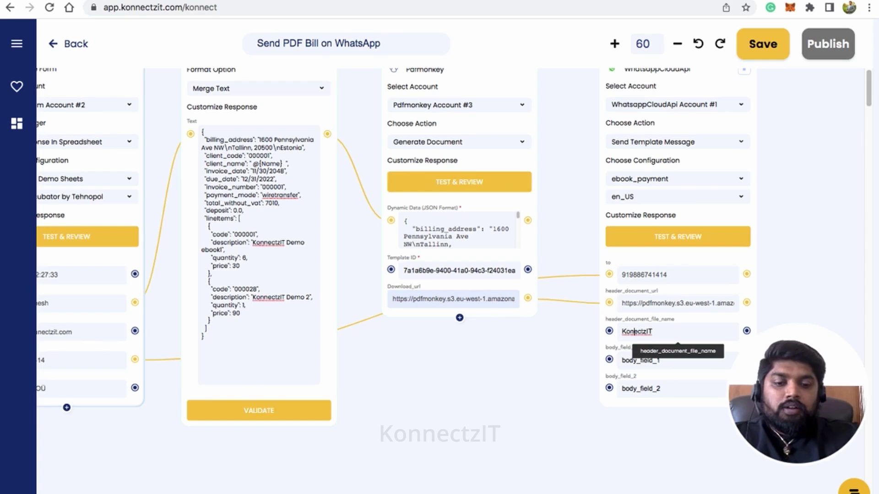
pyautogui.write('n')
pyautogui.click(658, 331)
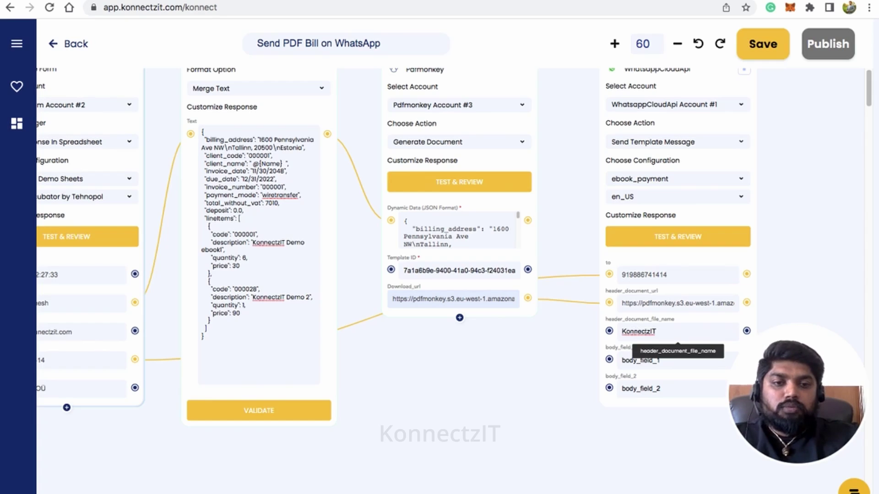
# Step: Set body_field_1 to 'KonnectzIT Demo Ebook' and map the form's Name to body_field_2
pyautogui.click(635, 364)
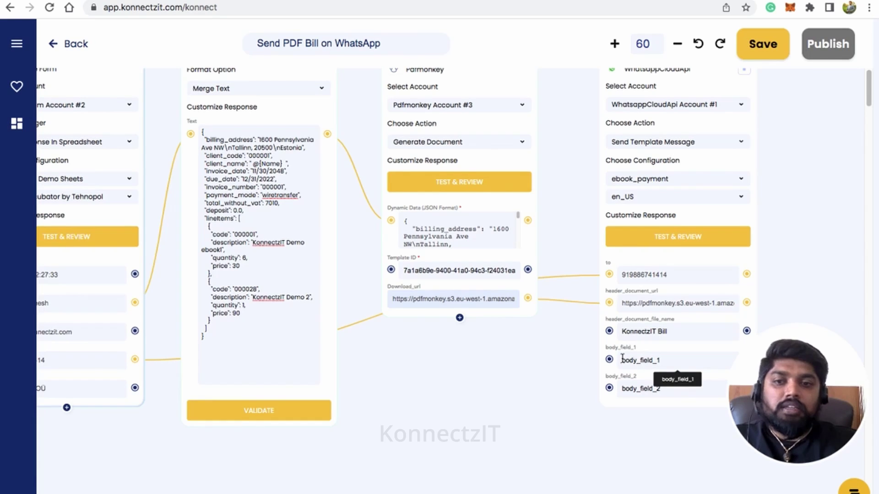
pyautogui.scroll(-1, 481, 341)
pyautogui.scroll(-1, 443, 378)
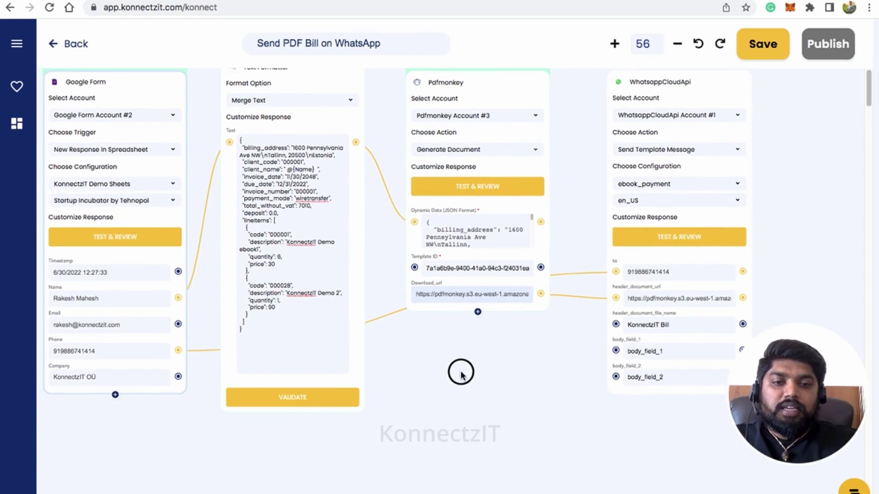
pyautogui.moveTo(179, 298); pyautogui.dragTo(616, 377)
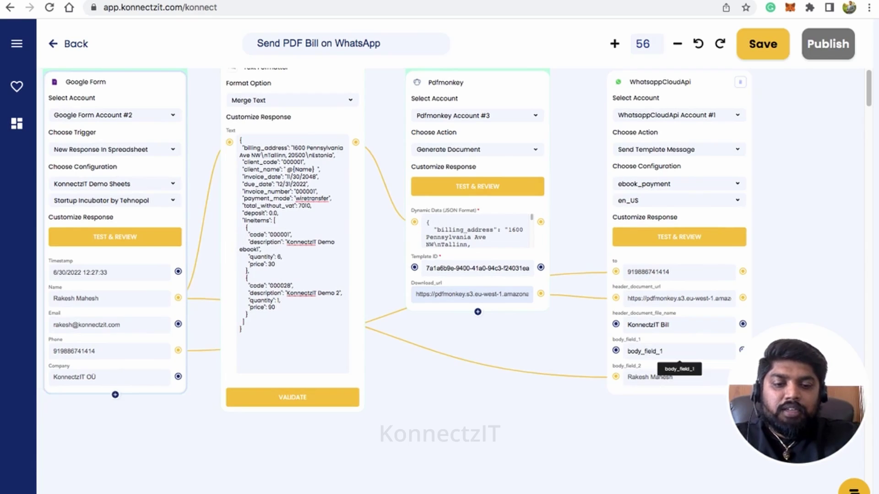
pyautogui.write('Konnec')
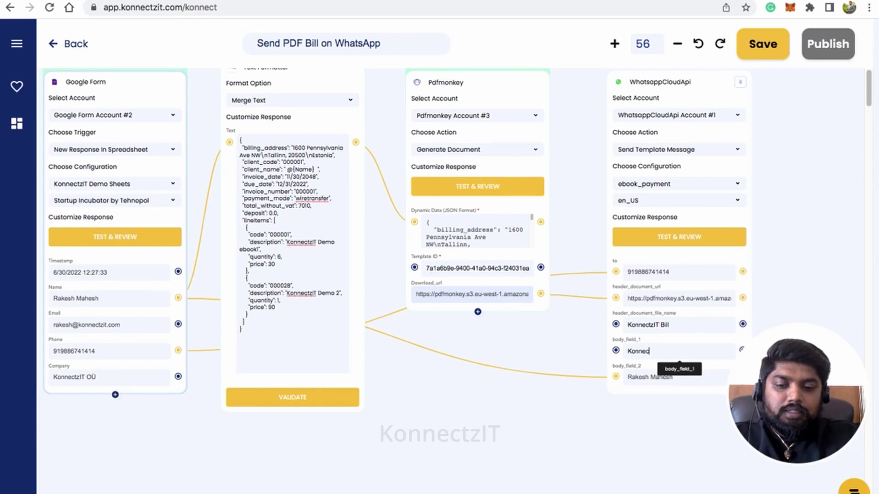
pyautogui.write('tzIT ')
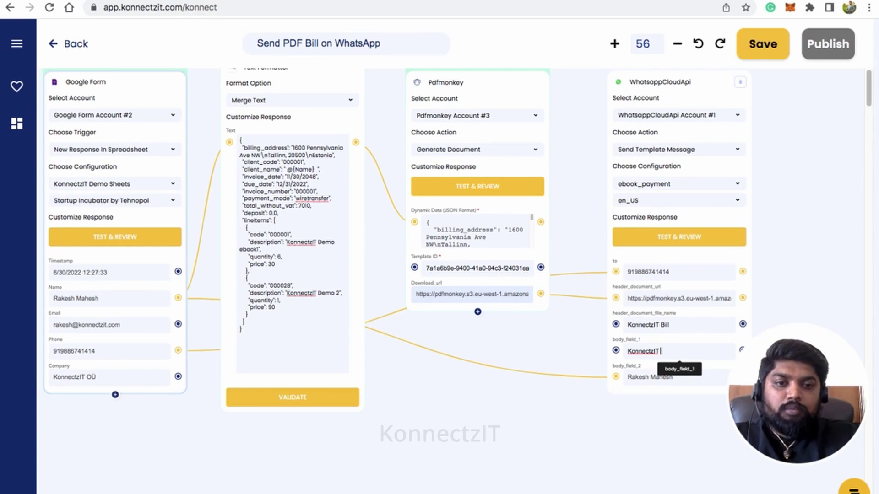
pyautogui.write('Demo Ebook')
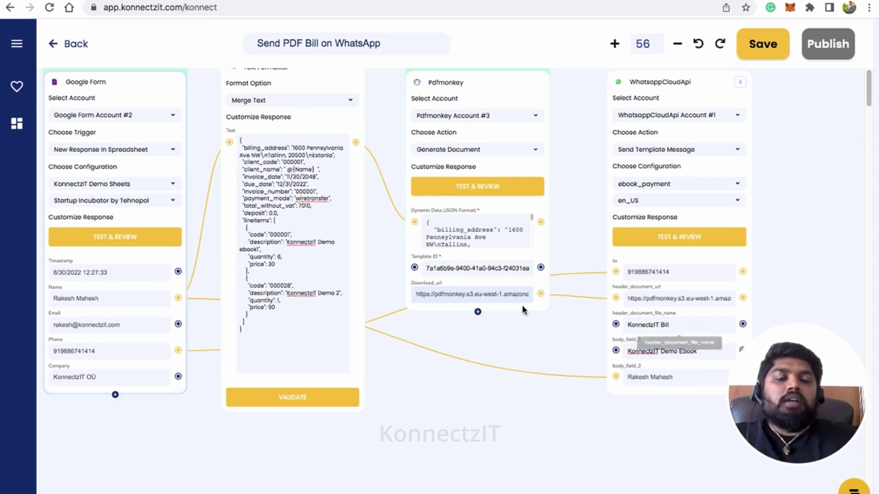
pyautogui.scroll(-4, 526, 303)
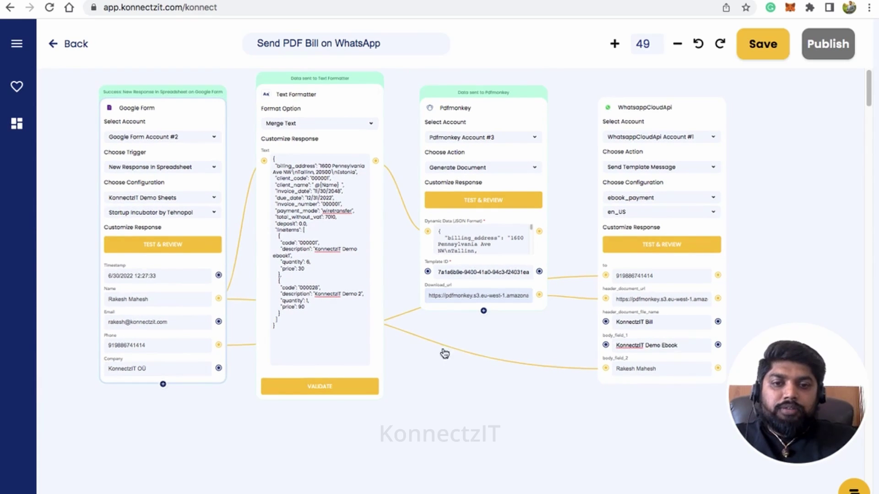
pyautogui.scroll(-1, 450, 378)
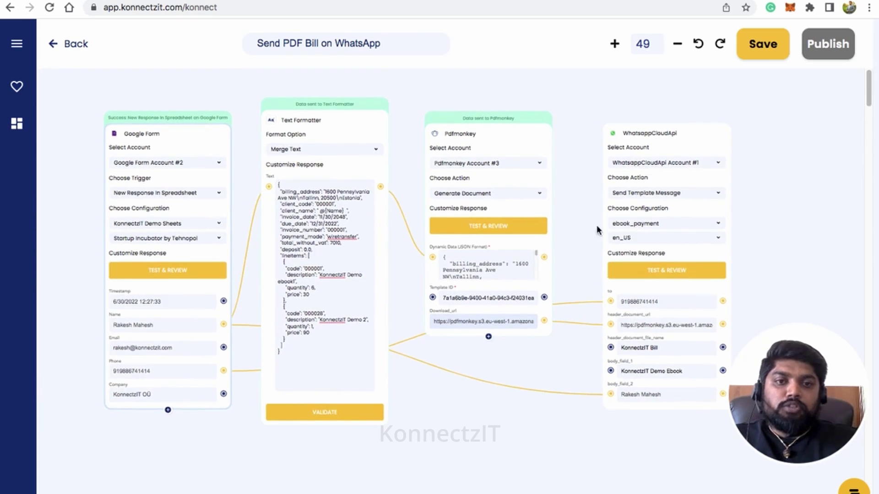
pyautogui.scroll(3, 589, 188)
pyautogui.scroll(4, 589, 189)
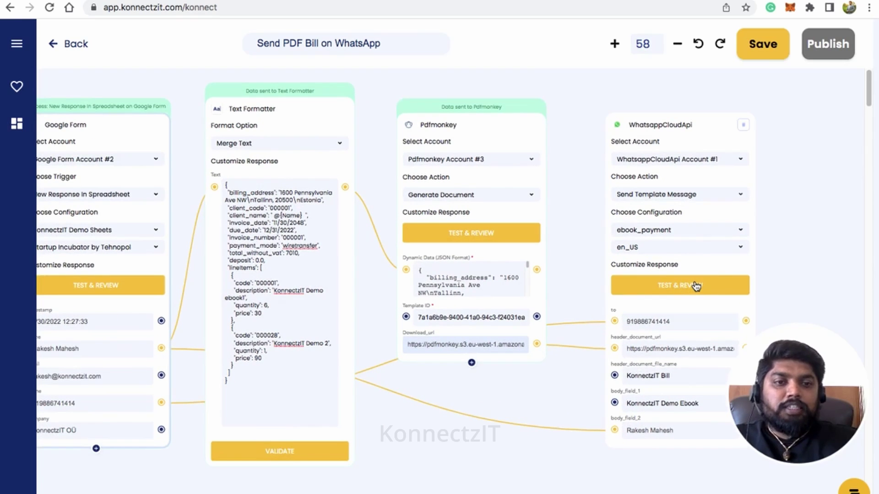
# Step: Test the WhatsappCloudApi step to send the invoice, then switch to WhatsApp Web
pyautogui.click(695, 285)
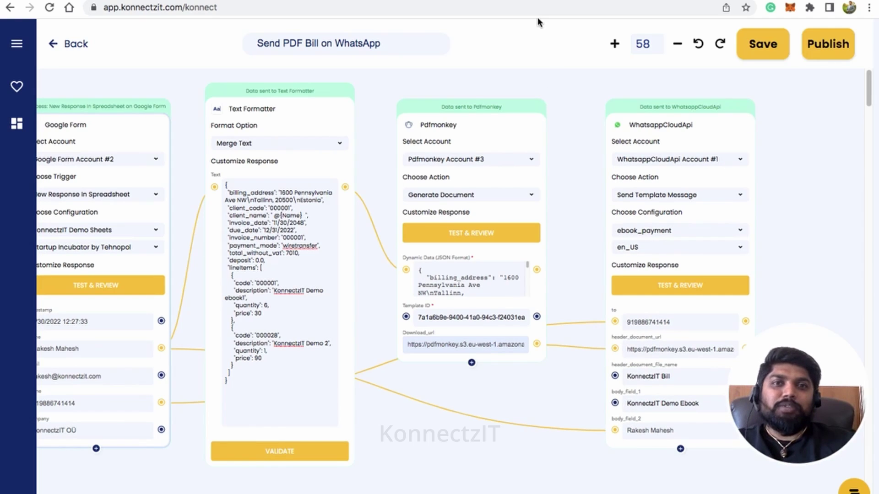
pyautogui.hotkey('ctrl', 'Tab')
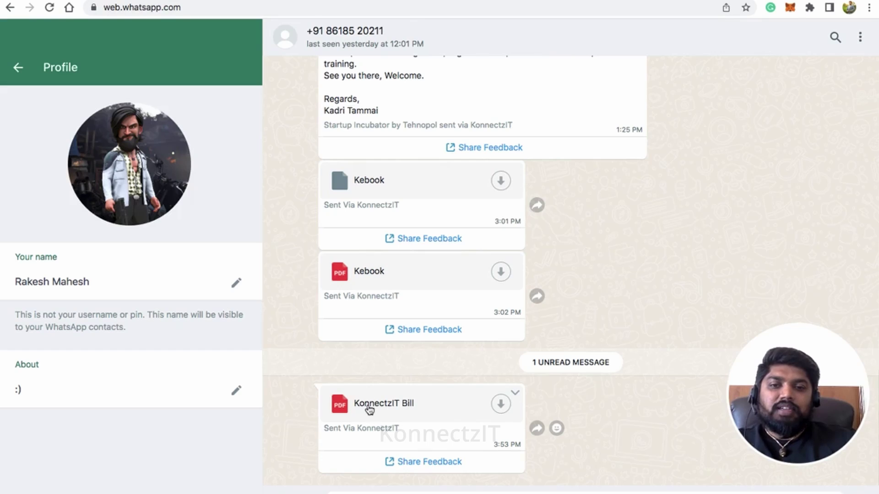
# Step: Download the 'KonnectzIT Bill' PDF from the chat and open it
pyautogui.click(500, 406)
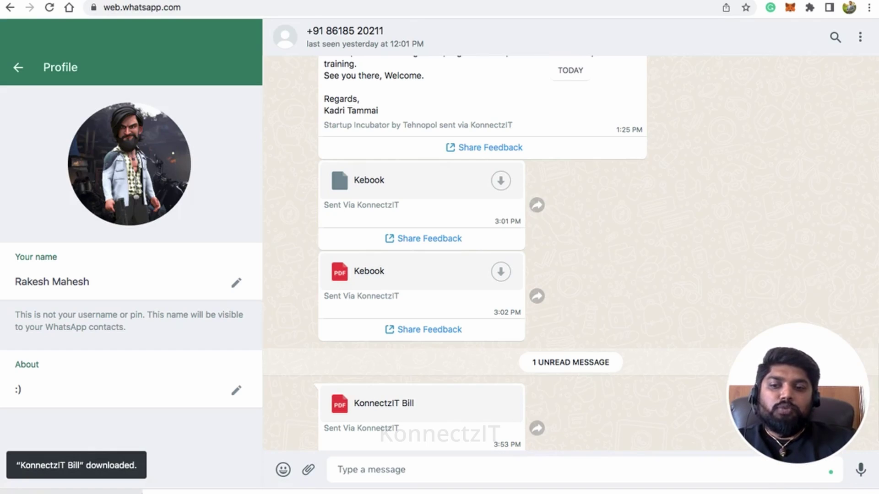
pyautogui.click(125, 491)
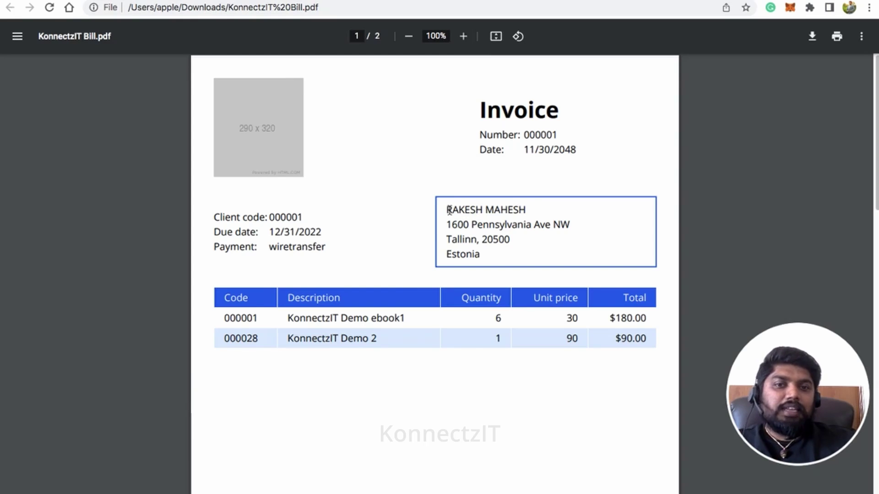
# Step: Check the invoice's customer name, first line item and both pages, then return to KonnectzIT
pyautogui.moveTo(449, 210); pyautogui.dragTo(528, 210)
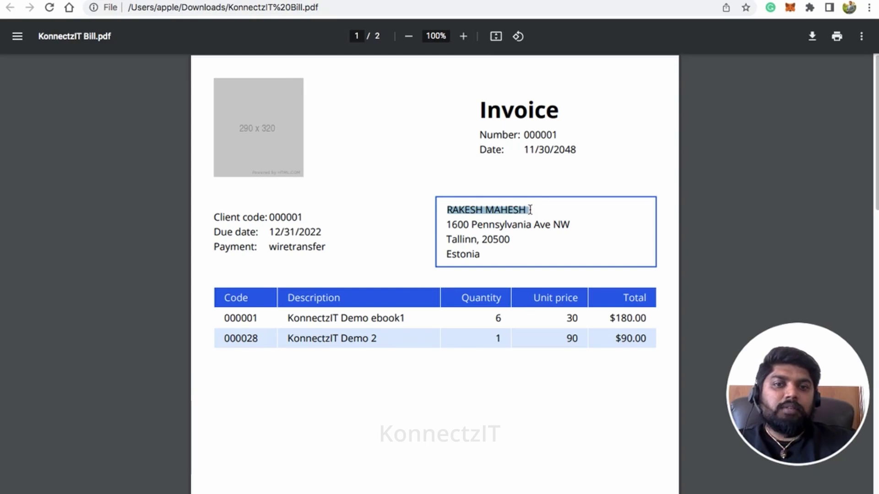
pyautogui.click(506, 257)
pyautogui.moveTo(288, 319); pyautogui.dragTo(410, 317)
pyautogui.click(456, 339)
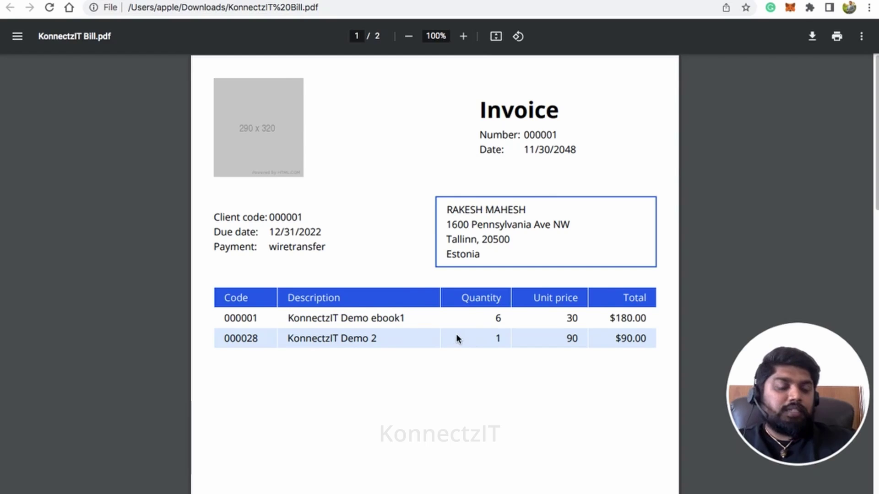
pyautogui.scroll(-4, 456, 338)
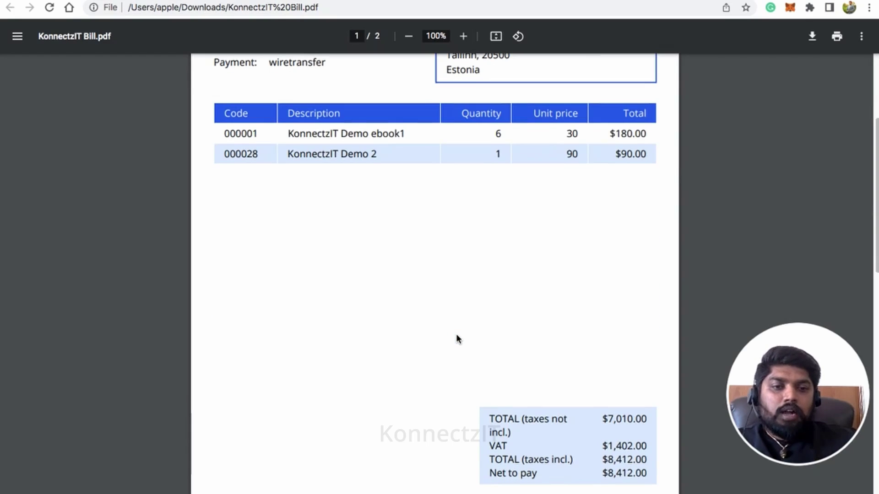
pyautogui.scroll(-10, 488, 298)
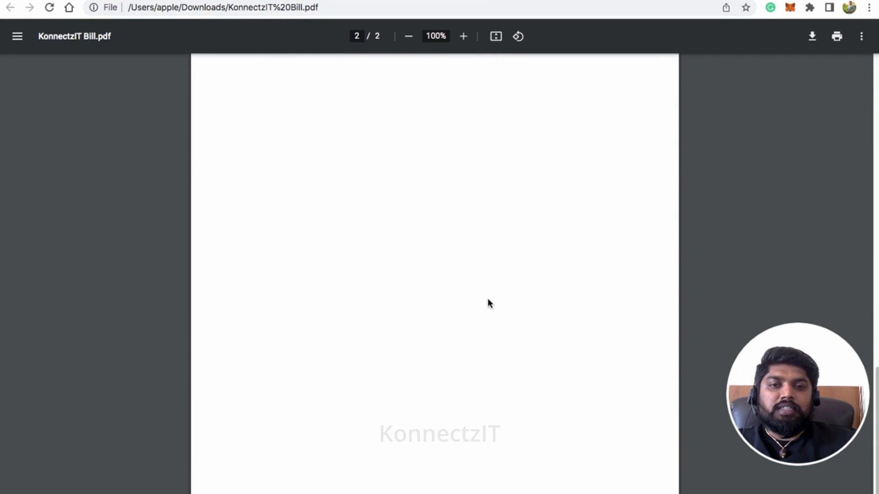
pyautogui.scroll(12, 487, 298)
pyautogui.scroll(2, 487, 303)
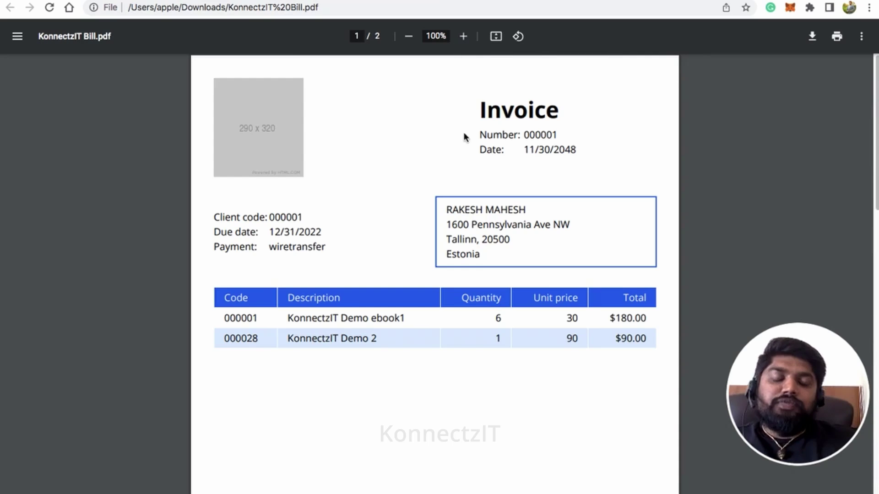
pyautogui.click(218, 1)
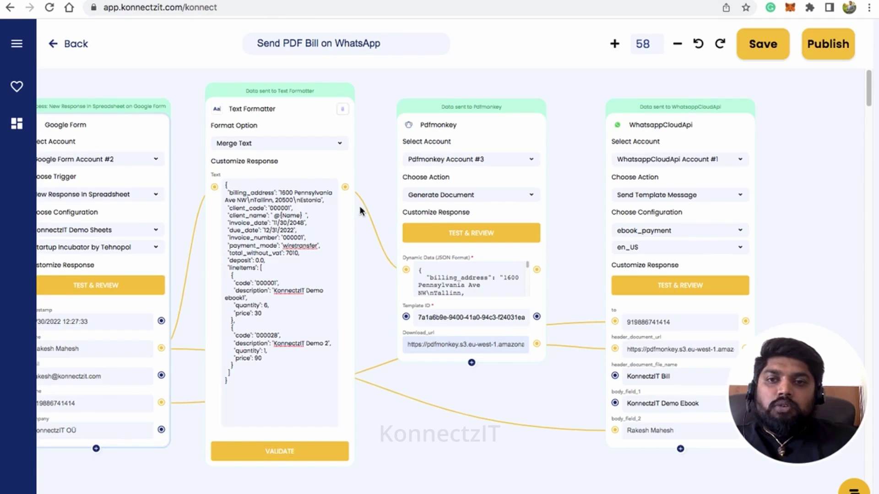
# Step: Publish the 'Send PDF Bill on WhatsApp' workflow and dismiss the success confirmation
pyautogui.click(819, 45)
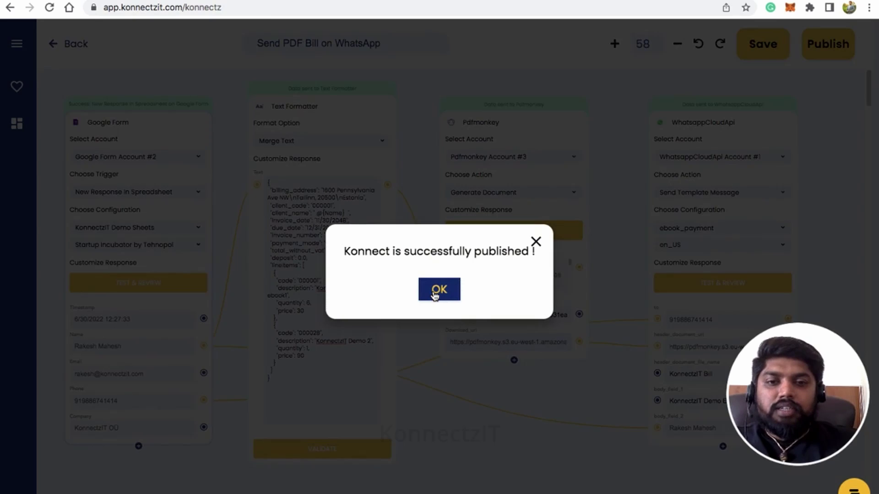
pyautogui.click(434, 293)
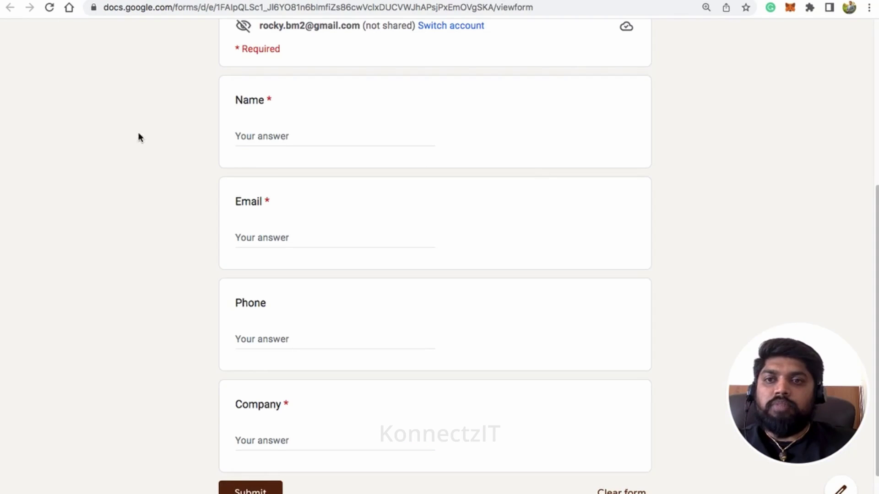
# Step: Enter a test customer's name, e-mail, phone and company 'KonnectzIT', then submit the form
pyautogui.scroll(5, 187, 151)
pyautogui.scroll(-5, 188, 147)
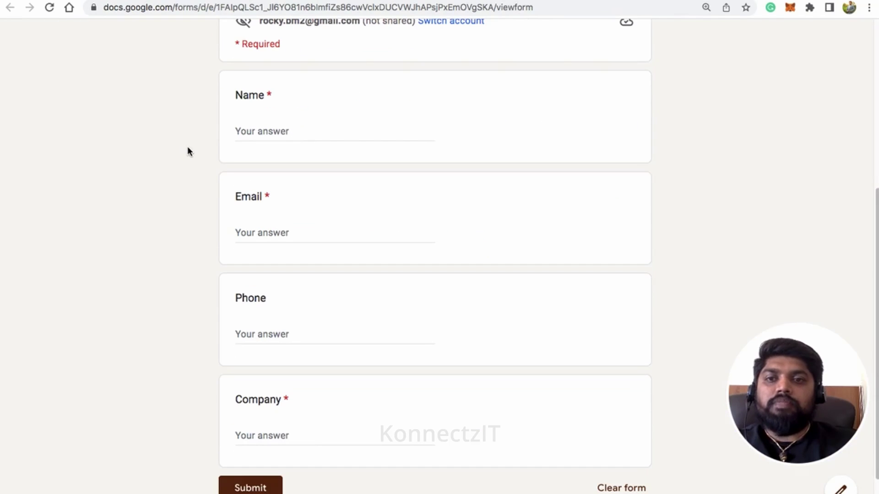
pyautogui.click(263, 132)
pyautogui.write('J')
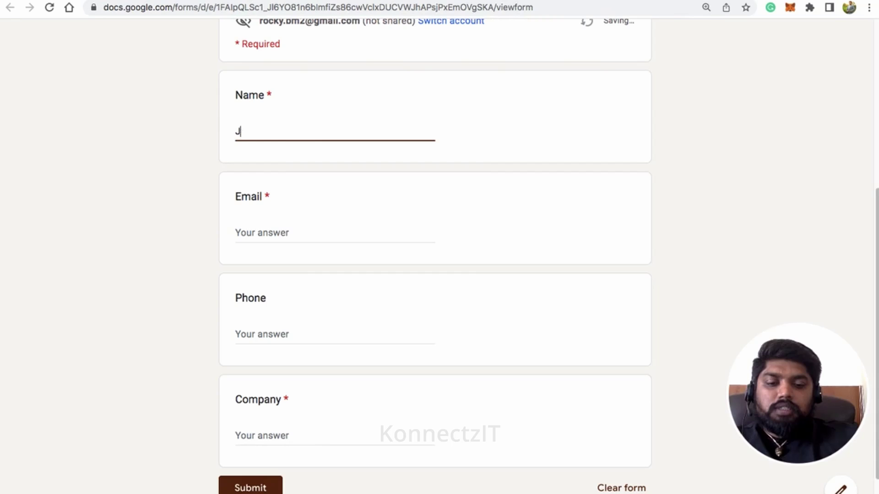
pyautogui.write('ohn Doe')
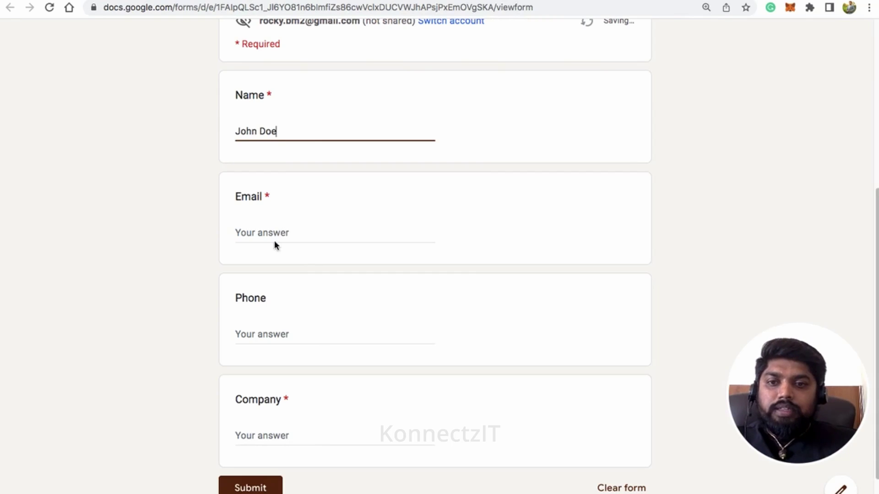
pyautogui.click(275, 233)
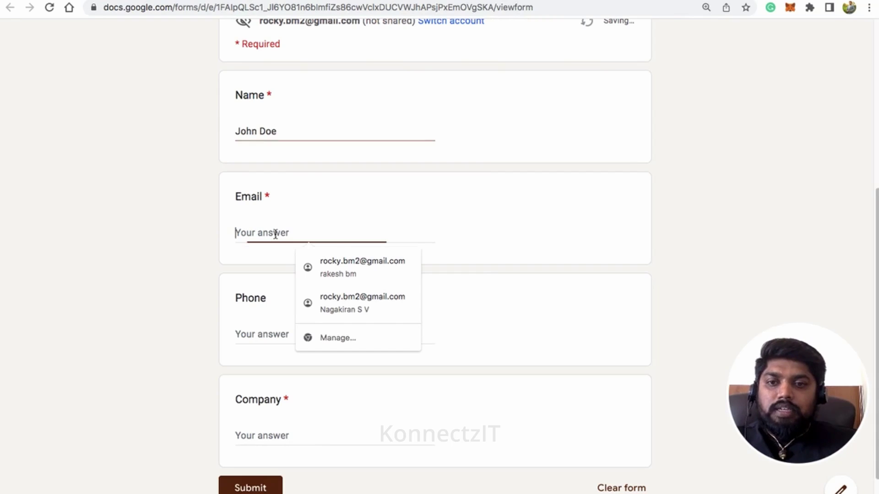
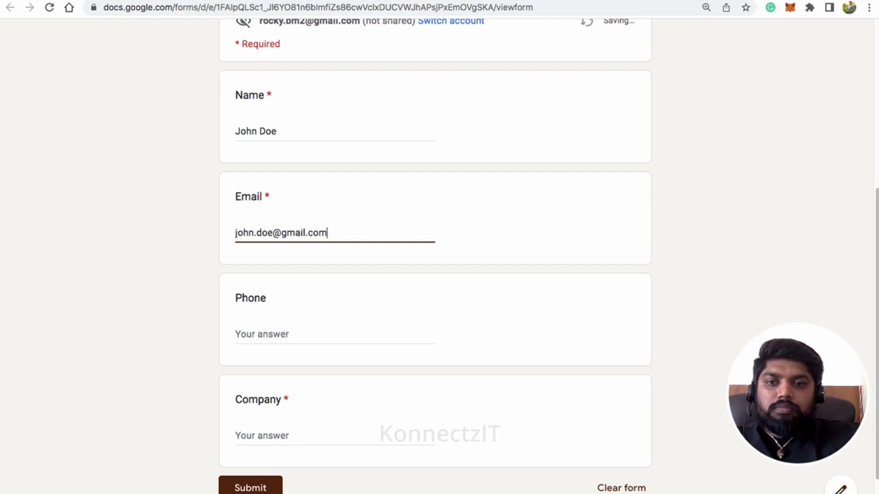
pyautogui.click(264, 331)
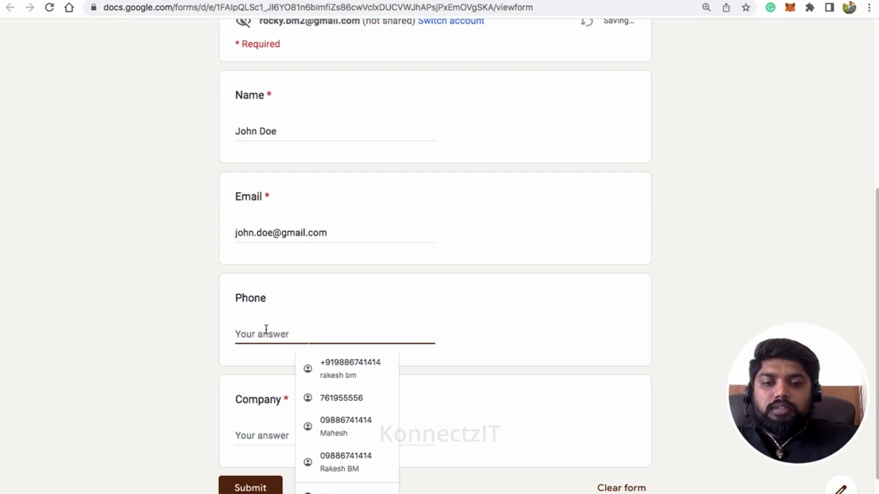
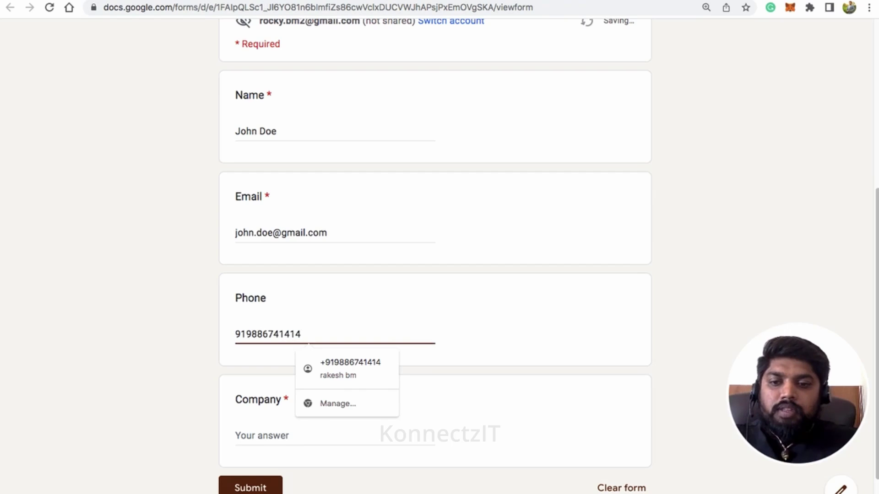
pyautogui.click(277, 440)
pyautogui.write('K')
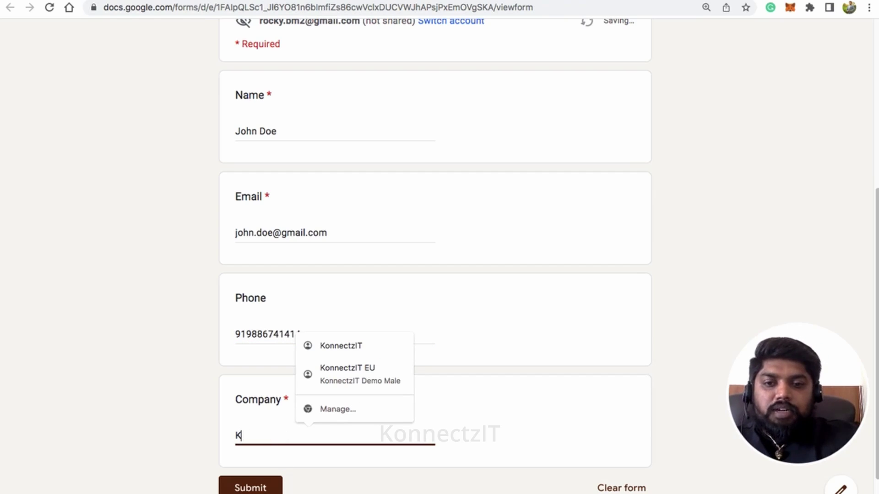
pyautogui.write('onnectzI')
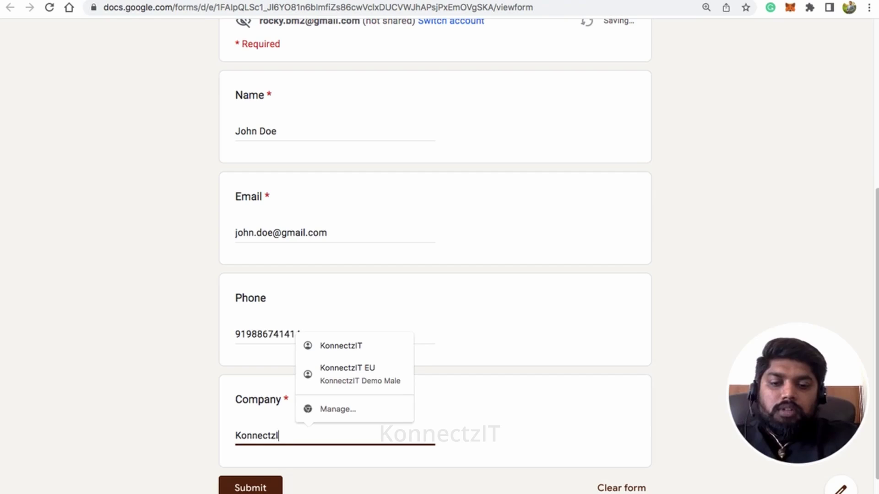
pyautogui.write('T')
pyautogui.click(256, 489)
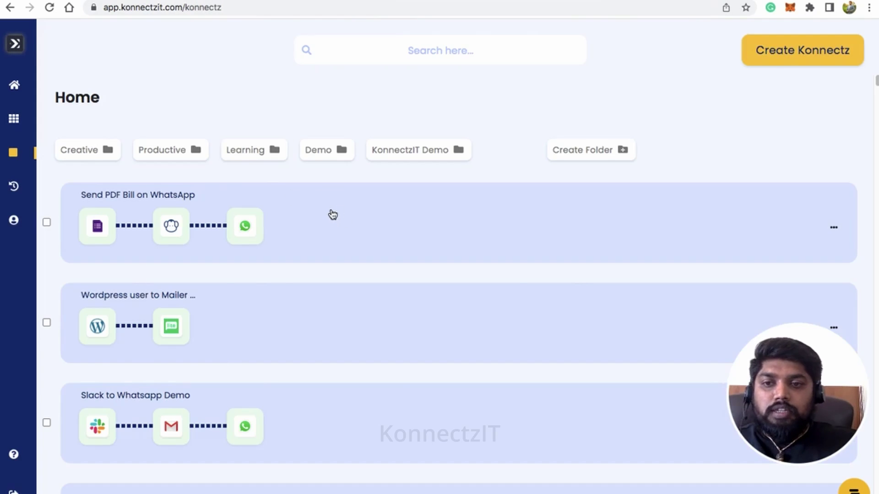
# Step: Open 'Send PDF Bill on WhatsApp' in the editor to review it, then switch to WhatsApp Web
pyautogui.click(332, 214)
pyautogui.click(526, 288)
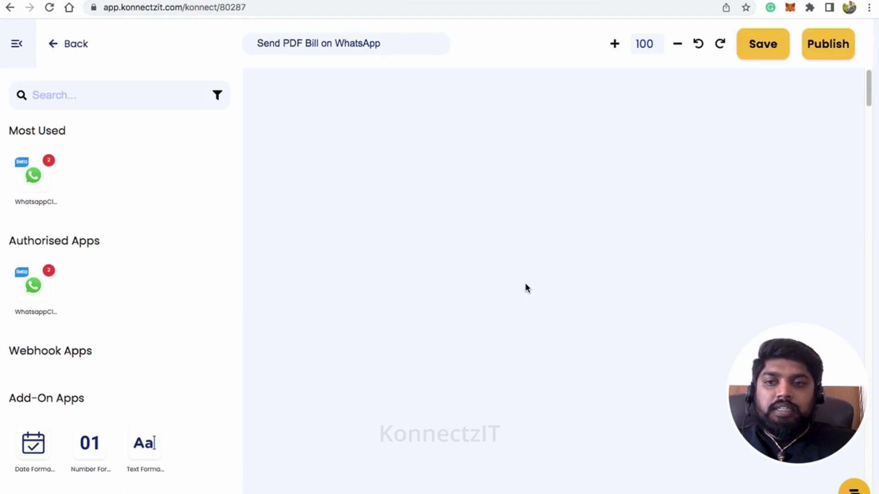
pyautogui.click(19, 46)
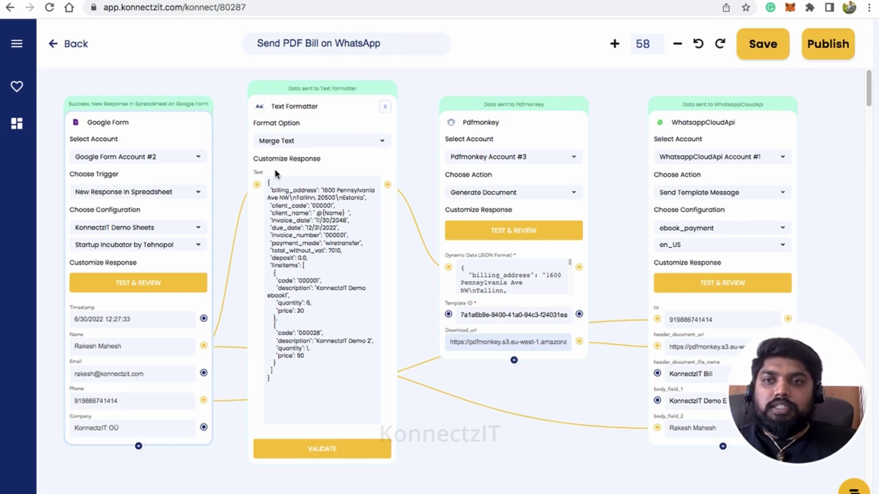
pyautogui.hscroll(-2, 275, 169)
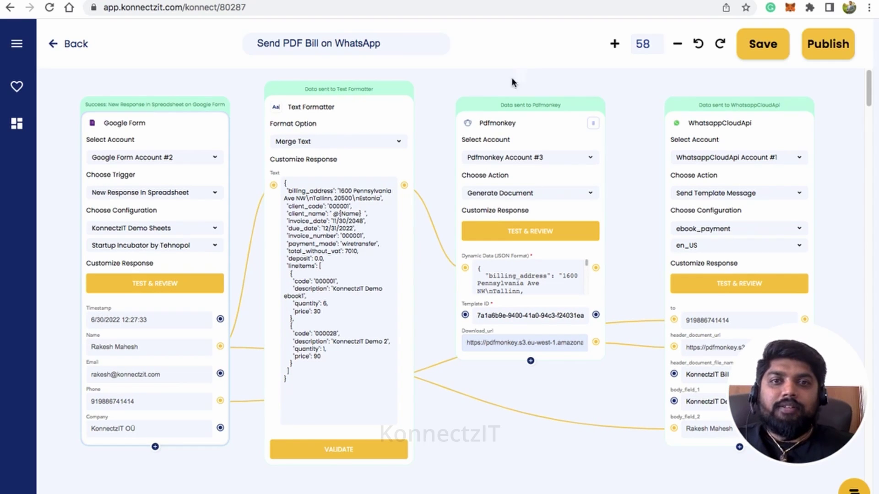
pyautogui.click(489, 0)
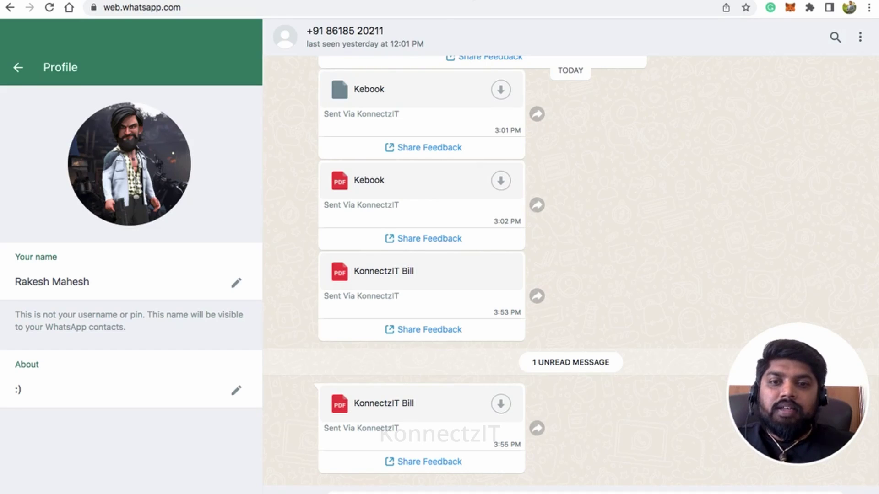
# Step: Download and open the newest 'KonnectzIT Bill' PDF, and check the customer name on it
pyautogui.moveTo(375, 420)
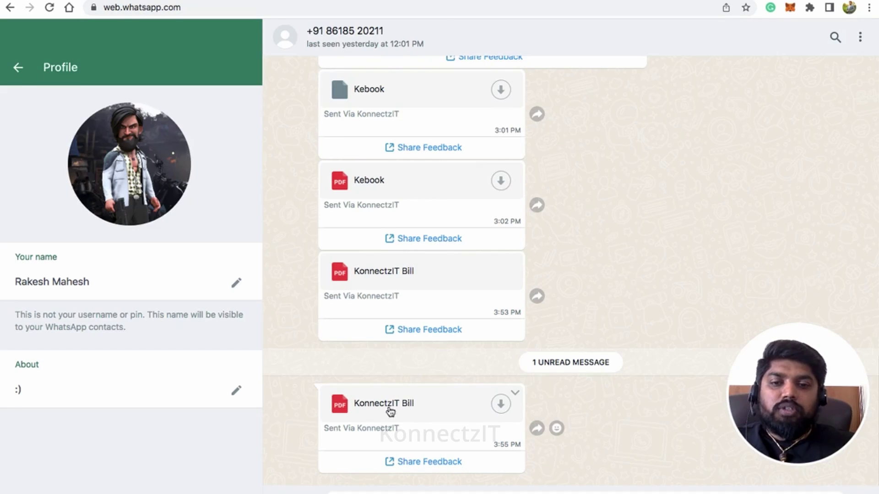
pyautogui.click(501, 407)
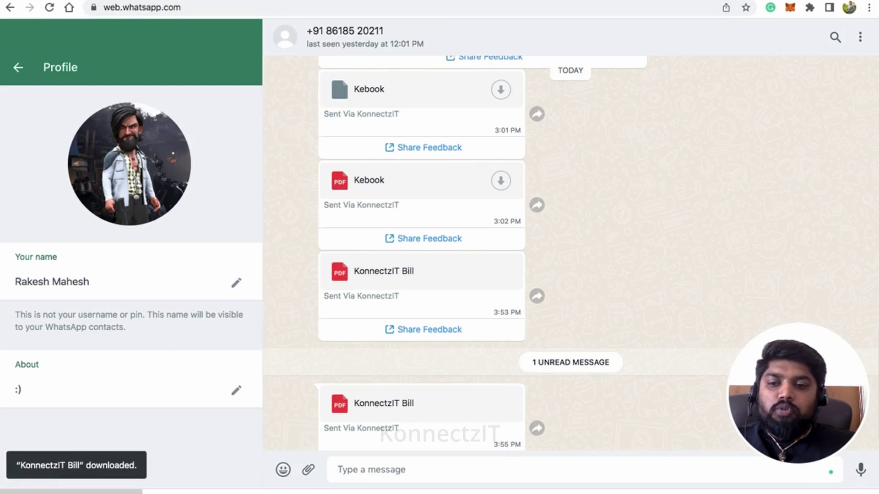
pyautogui.click(71, 491)
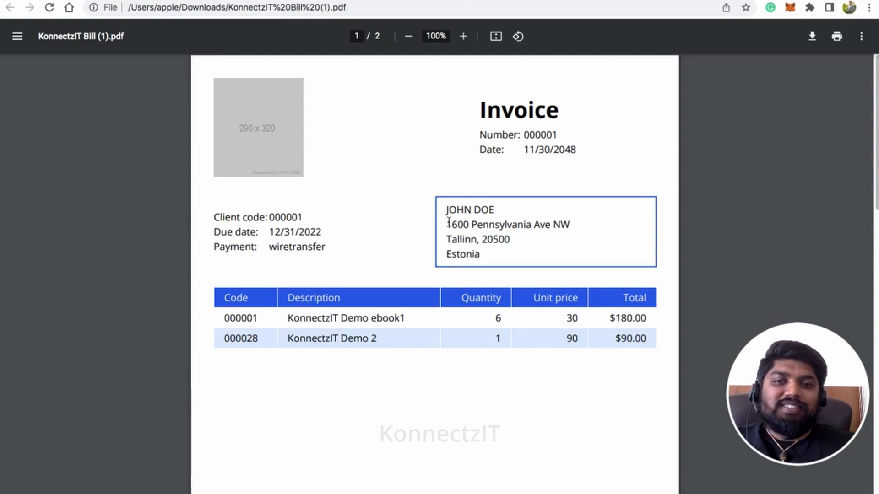
pyautogui.moveTo(448, 212); pyautogui.dragTo(504, 211)
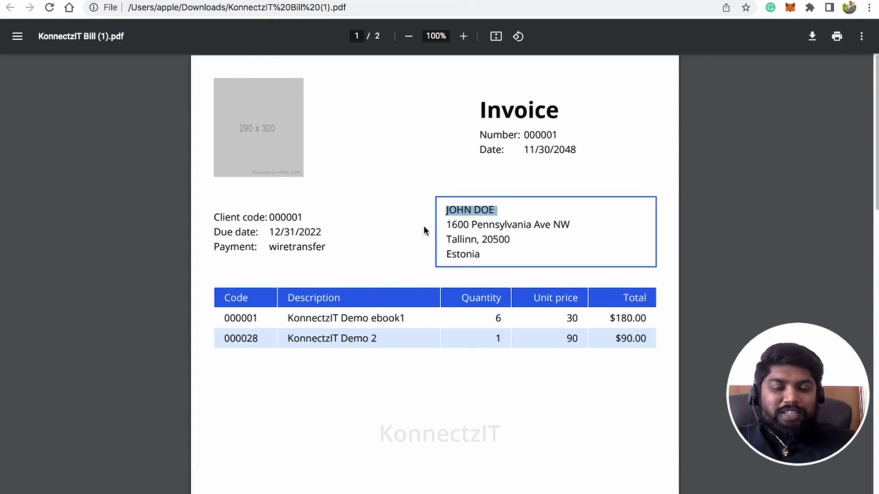
pyautogui.click(438, 164)
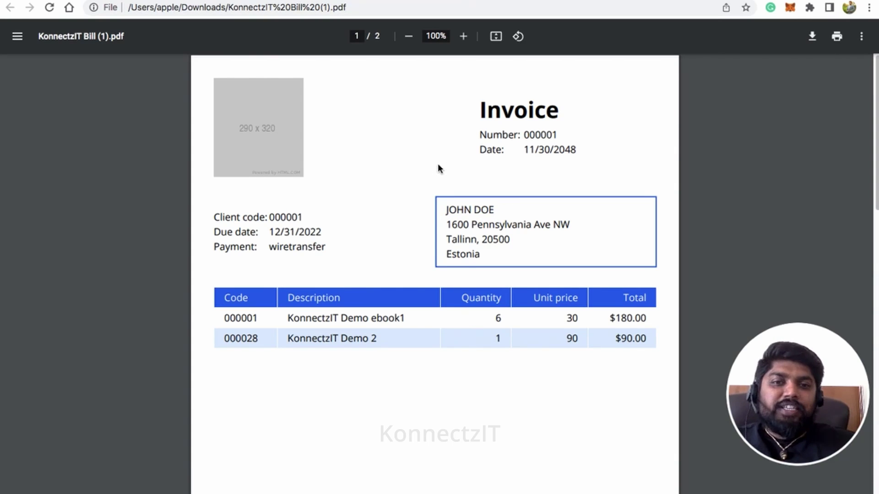